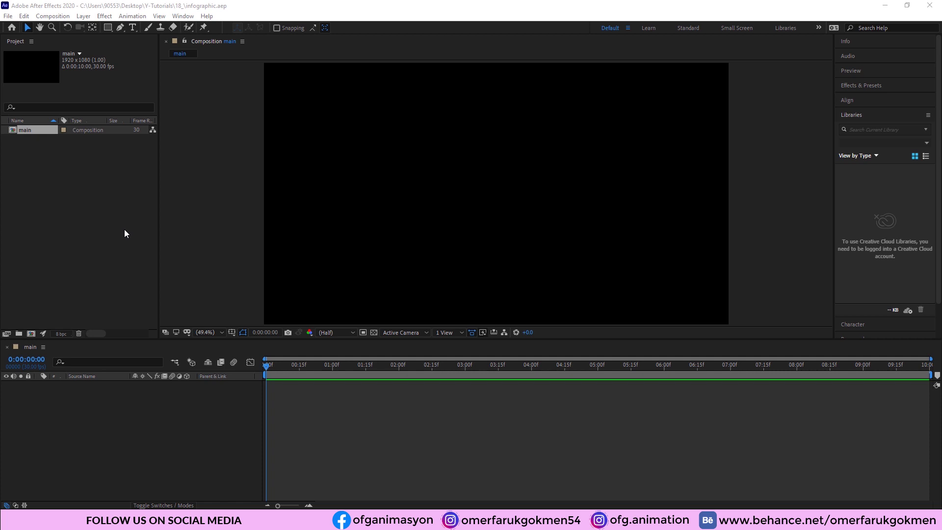
Draw a circle with the Ellipse Tool and move it to the composition centre
{"action": "left_click", "coordinate": [109, 29]}
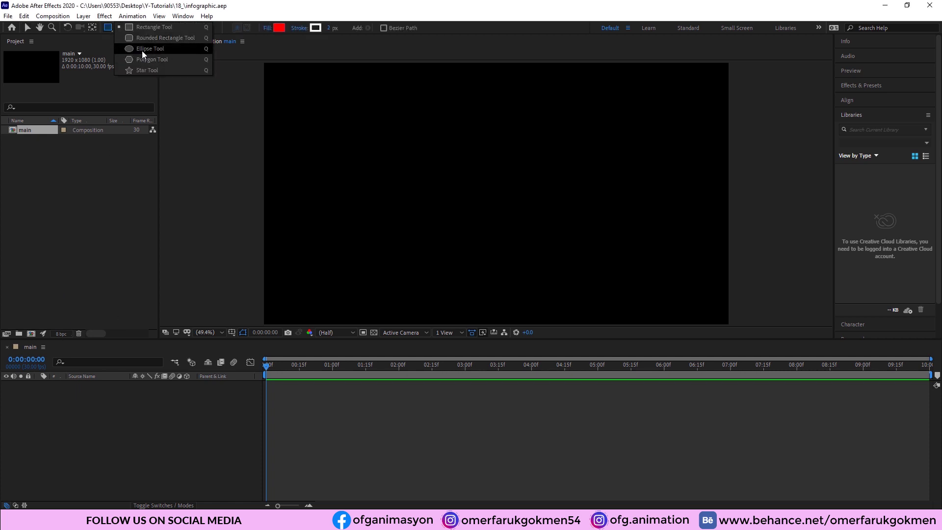
{"action": "left_click", "coordinate": [143, 51]}
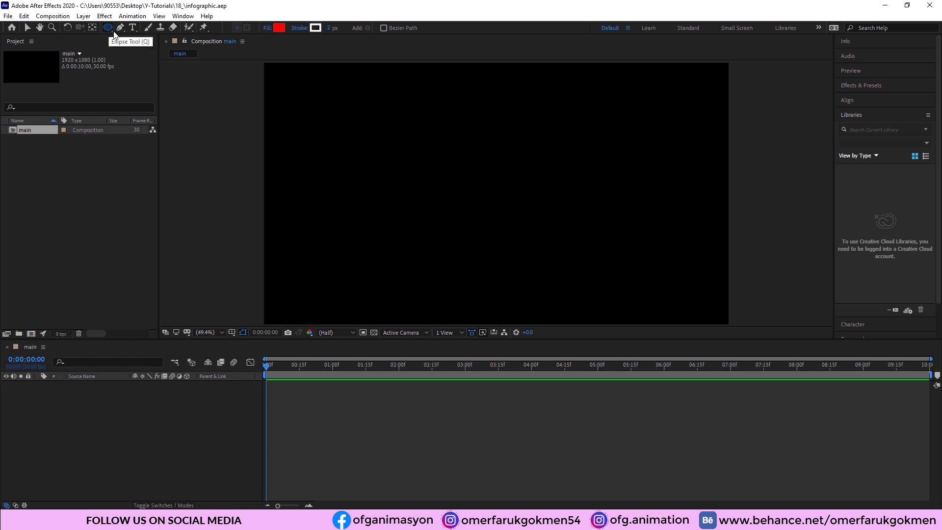
{"action": "mouse_move", "coordinate": [444, 170]}
{"action": "left_mouse_down"}
{"action": "mouse_move", "coordinate": [479, 206]}
{"action": "mouse_move", "coordinate": [465, 206]}
{"action": "left_mouse_up"}
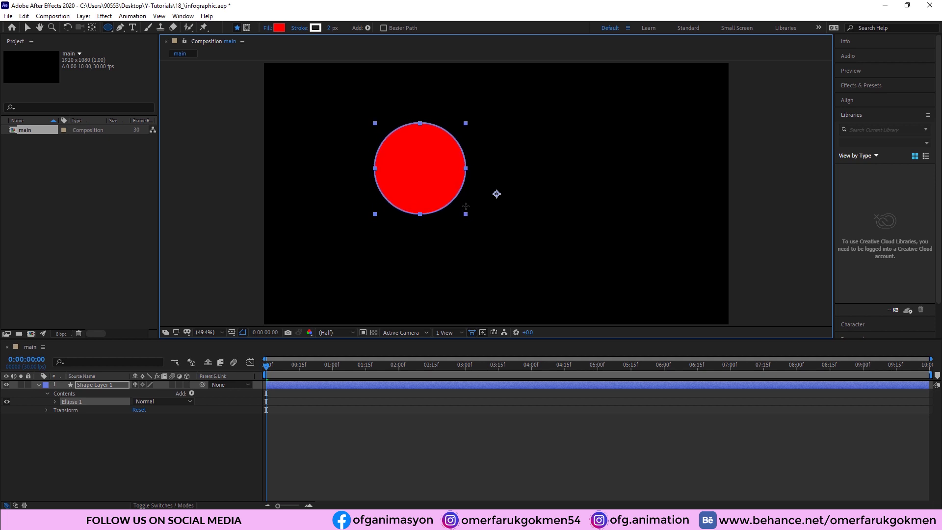
{"action": "left_click", "coordinate": [91, 28]}
{"action": "left_click", "coordinate": [430, 166]}
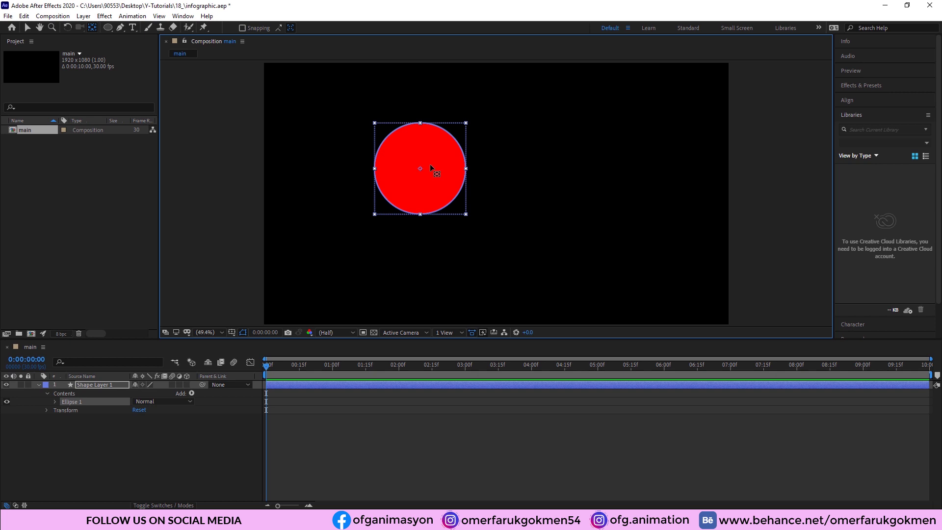
{"action": "key", "text": "v"}
{"action": "left_click_drag", "start_coordinate": [438, 178], "coordinate": [510, 206]}
Remove the circle's fill and thicken its white stroke to 86 px
{"action": "left_click", "coordinate": [346, 29]}
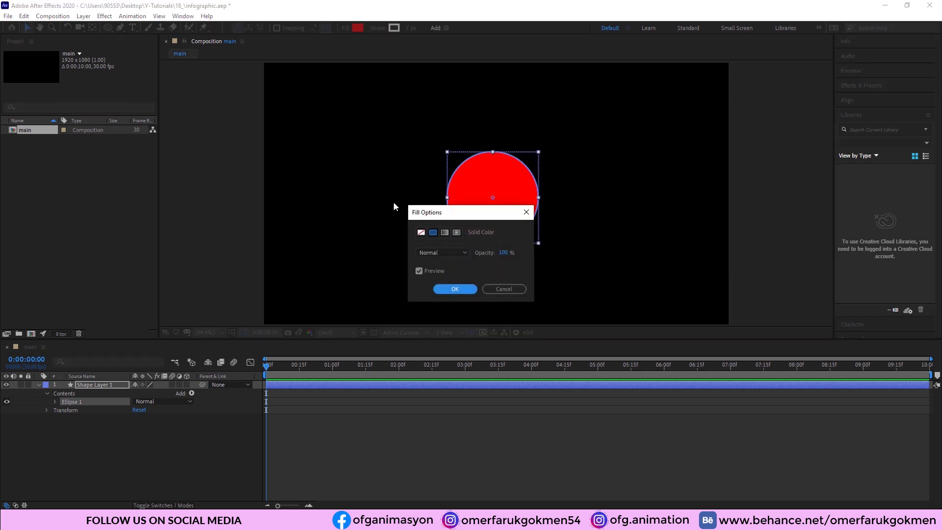
{"action": "left_click", "coordinate": [421, 232]}
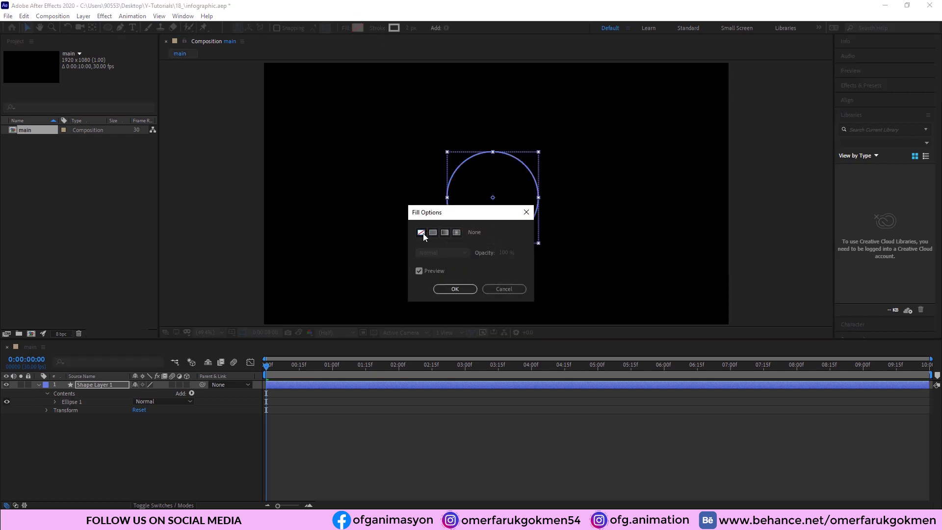
{"action": "left_click", "coordinate": [452, 287]}
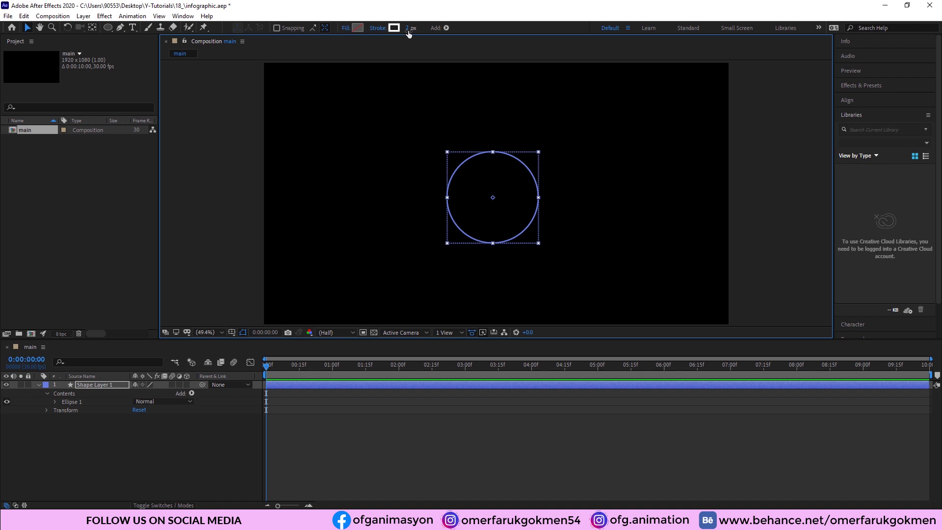
{"action": "left_click_drag", "start_coordinate": [411, 28], "coordinate": [457, 36]}
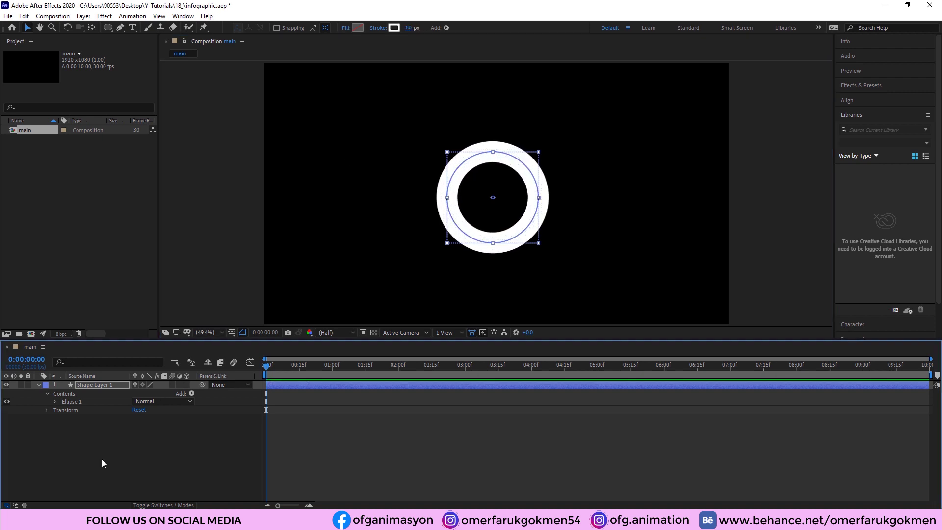
Duplicate the ring layer and name the two copies bigcircle and smallcircle
{"action": "left_click", "coordinate": [86, 387]}
{"action": "key", "text": "ctrl+d"}
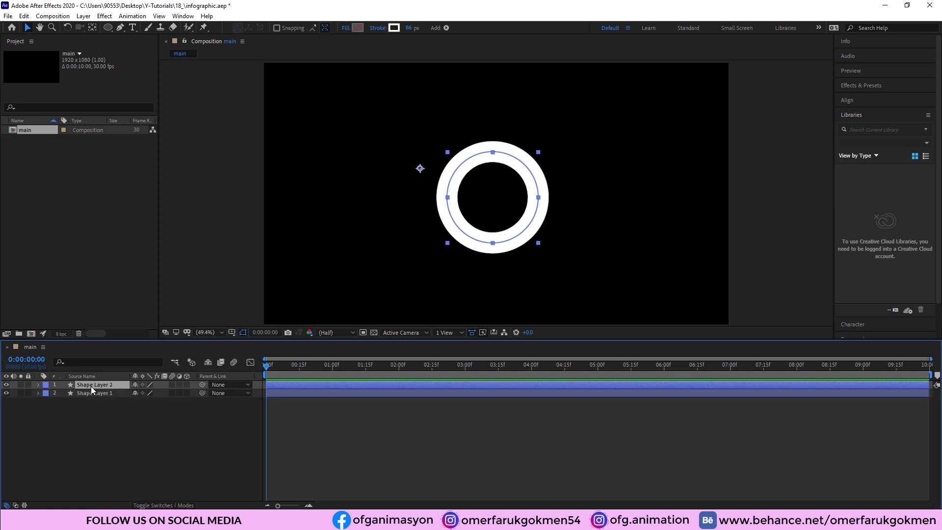
{"action": "left_click", "coordinate": [100, 388]}
{"action": "key", "text": "Return"}
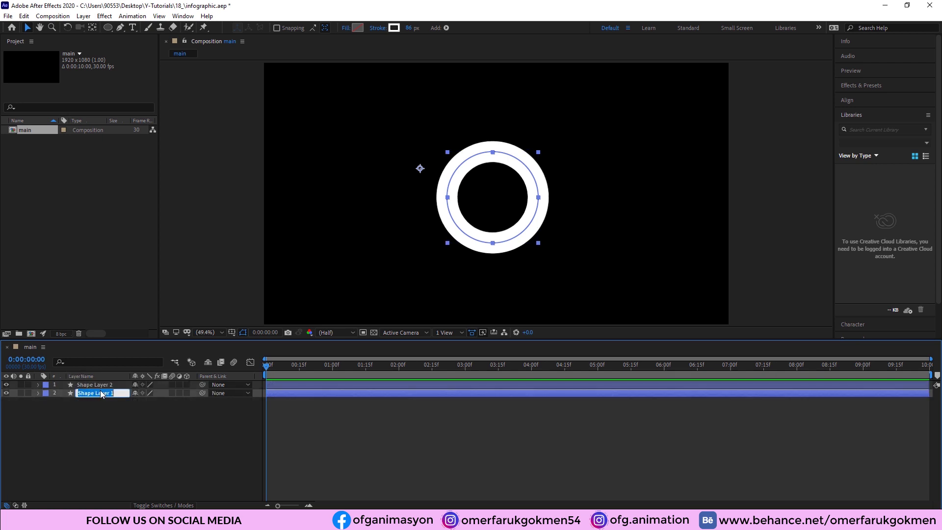
{"action": "type", "text": "bigcircle"}
{"action": "left_click", "coordinate": [100, 385]}
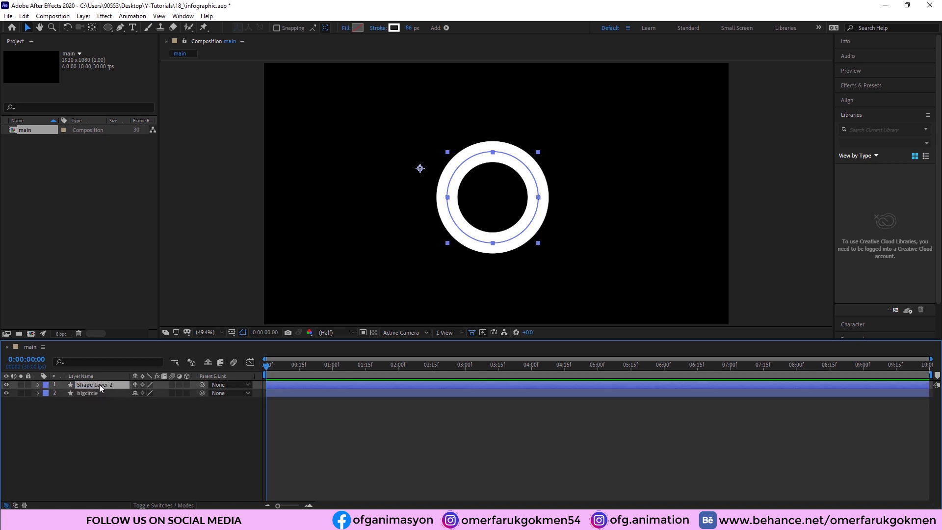
{"action": "key", "text": "Return"}
{"action": "type", "text": "smallcircle"}
{"action": "left_click", "coordinate": [101, 439]}
Centre the anchor points of smallcircle and bigcircle on the circle with Ctrl+Alt+Home
{"action": "left_click", "coordinate": [97, 388]}
{"action": "left_click", "coordinate": [92, 28]}
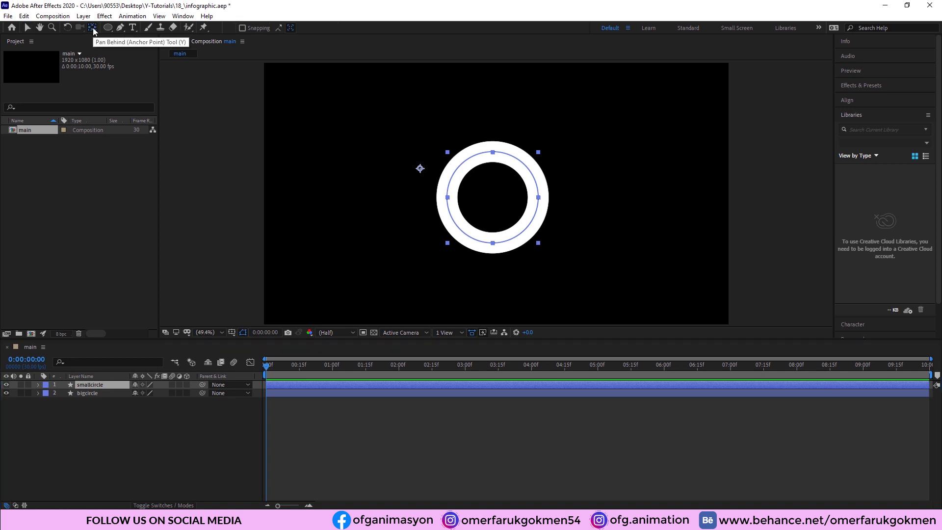
{"action": "key", "text": "ctrl+alt+Home"}
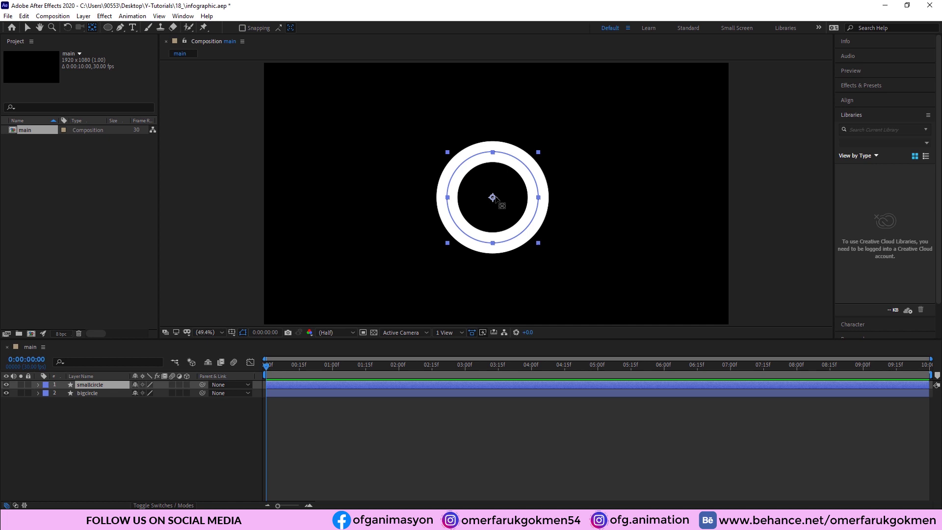
{"action": "left_click", "coordinate": [96, 393]}
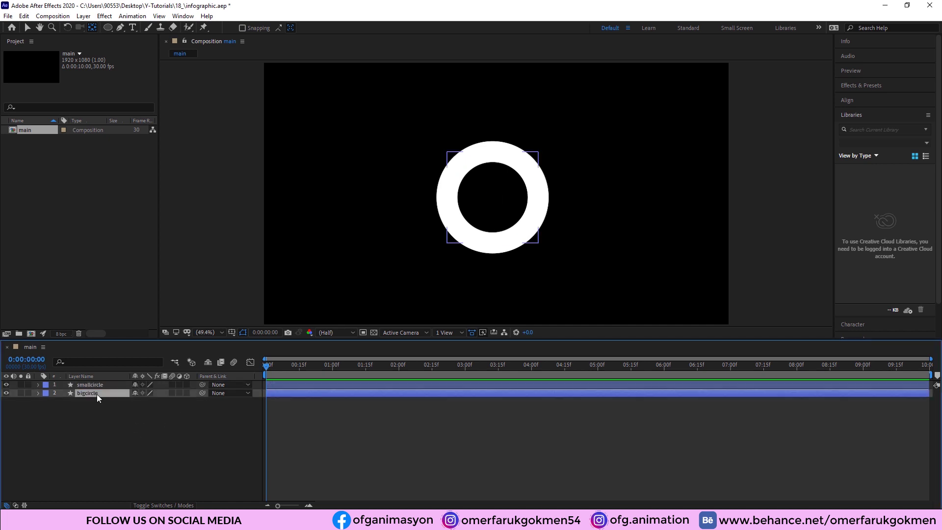
{"action": "key", "text": "ctrl+alt+Home"}
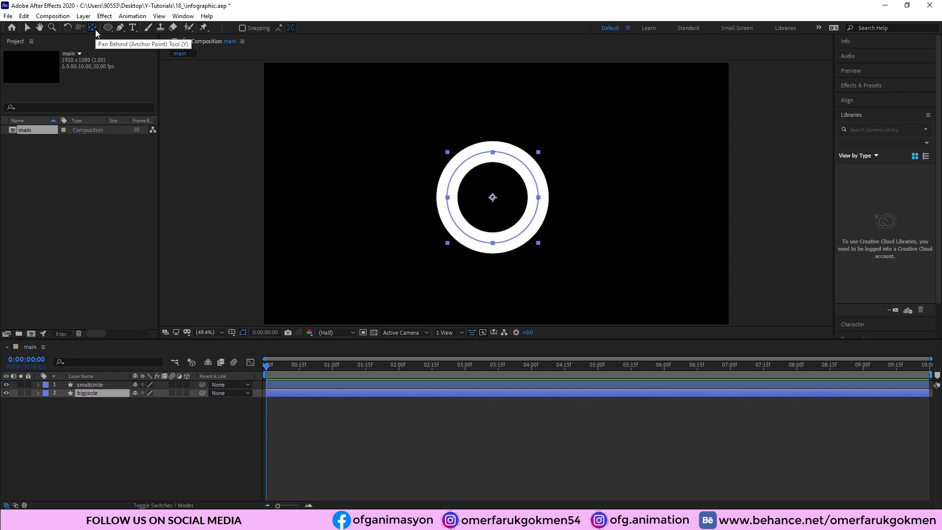
{"action": "left_click", "coordinate": [84, 438]}
{"action": "left_click", "coordinate": [87, 385]}
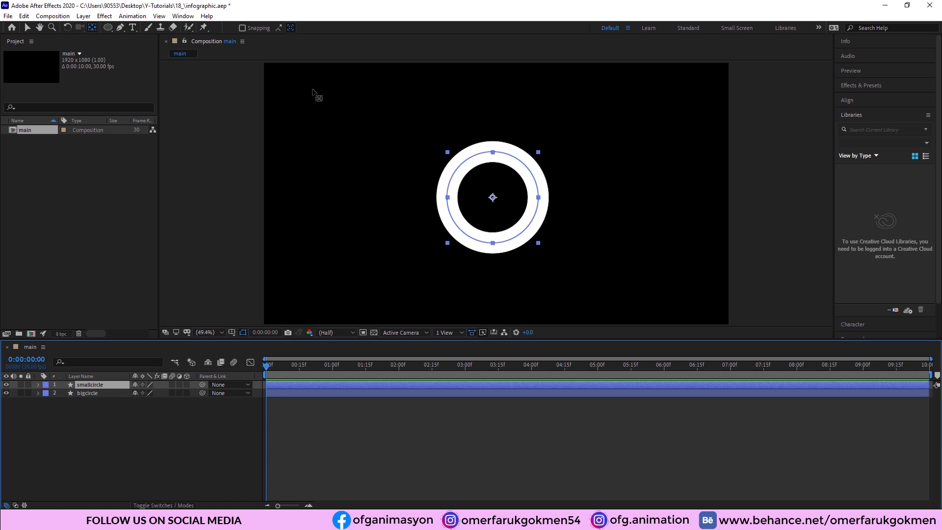
Give smallcircle a light-blue stroke and widen it to 50 px
{"action": "left_click", "coordinate": [108, 27]}
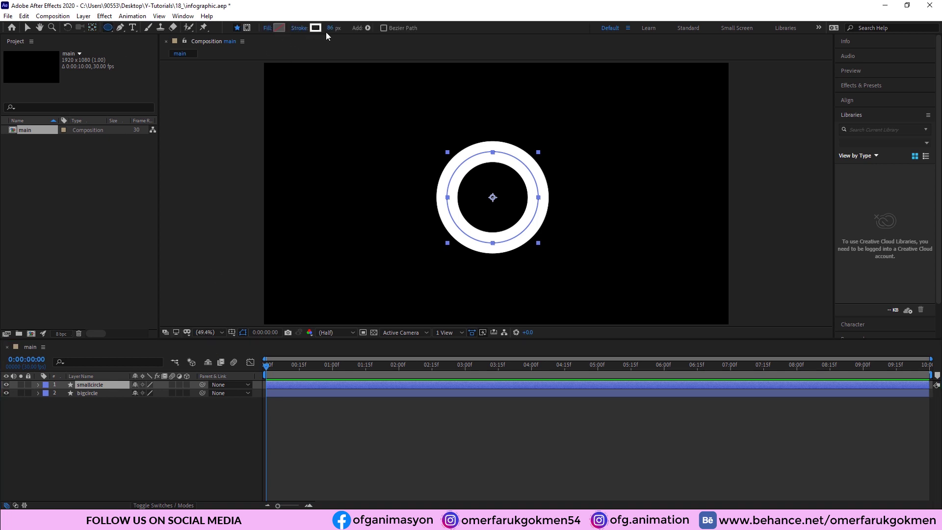
{"action": "left_click_drag", "start_coordinate": [332, 30], "coordinate": [353, 30]}
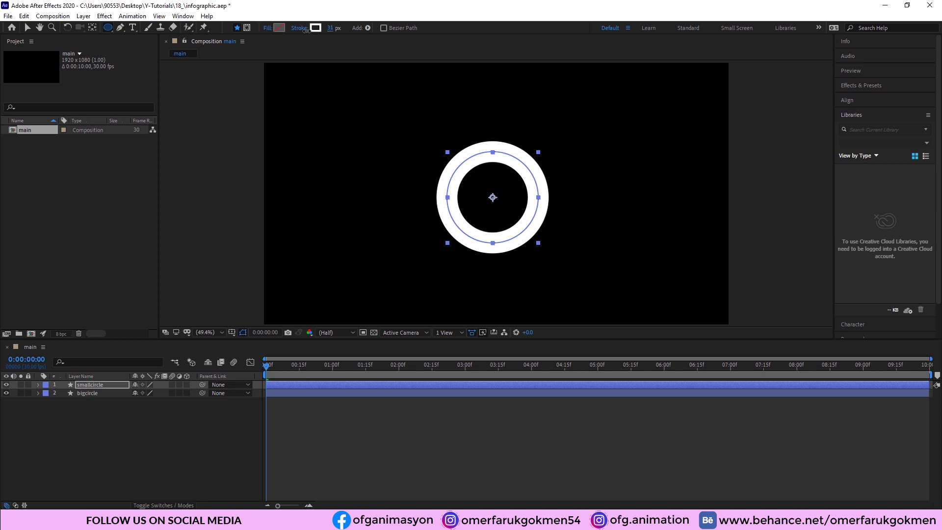
{"action": "left_click", "coordinate": [316, 29]}
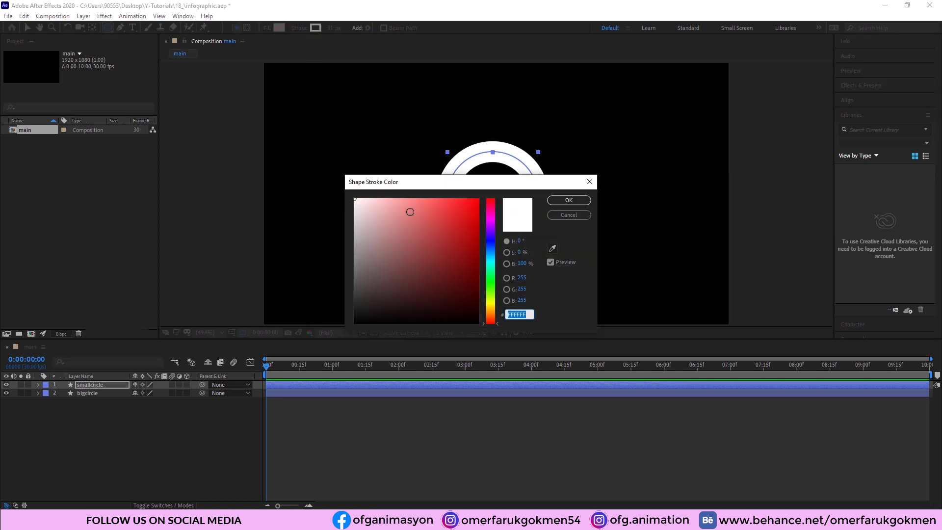
{"action": "left_click", "coordinate": [410, 212]}
{"action": "left_click_drag", "start_coordinate": [490, 302], "coordinate": [490, 248]}
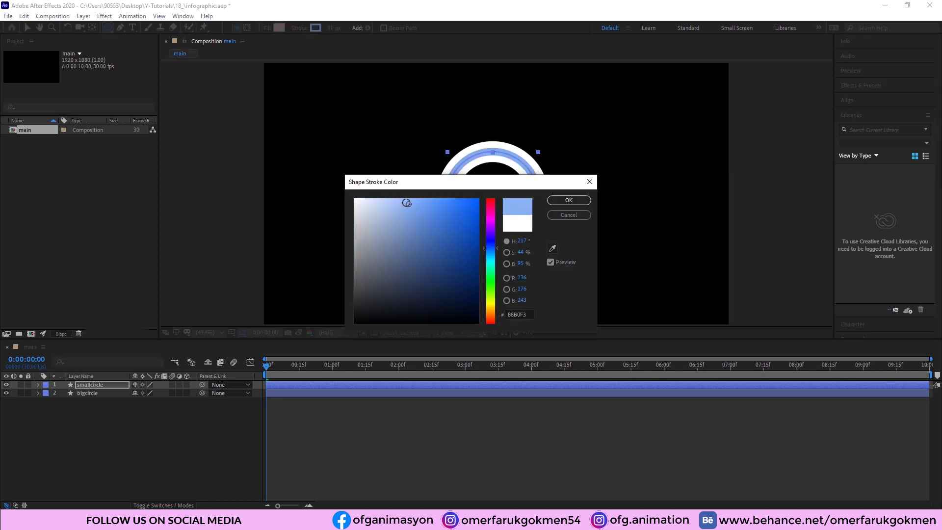
{"action": "left_click", "coordinate": [569, 200]}
{"action": "left_click_drag", "start_coordinate": [330, 31], "coordinate": [338, 29]}
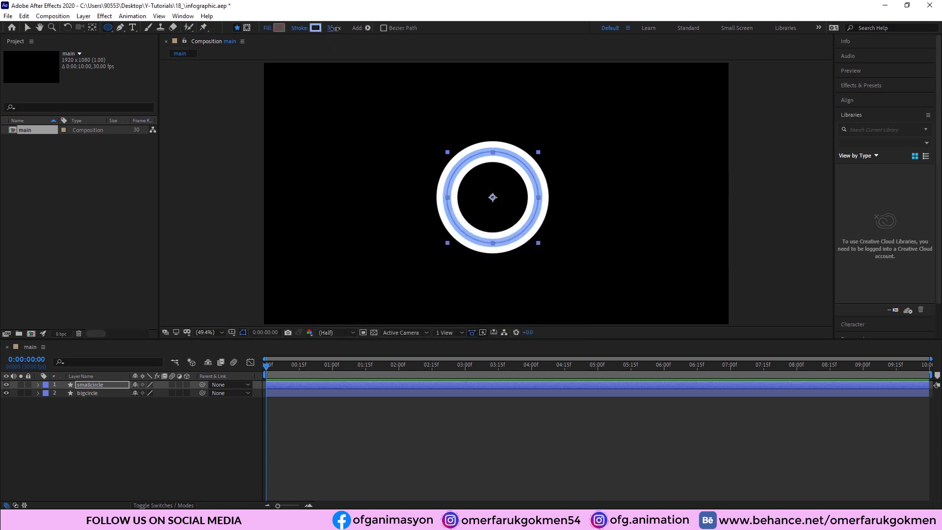
{"action": "left_click", "coordinate": [86, 436]}
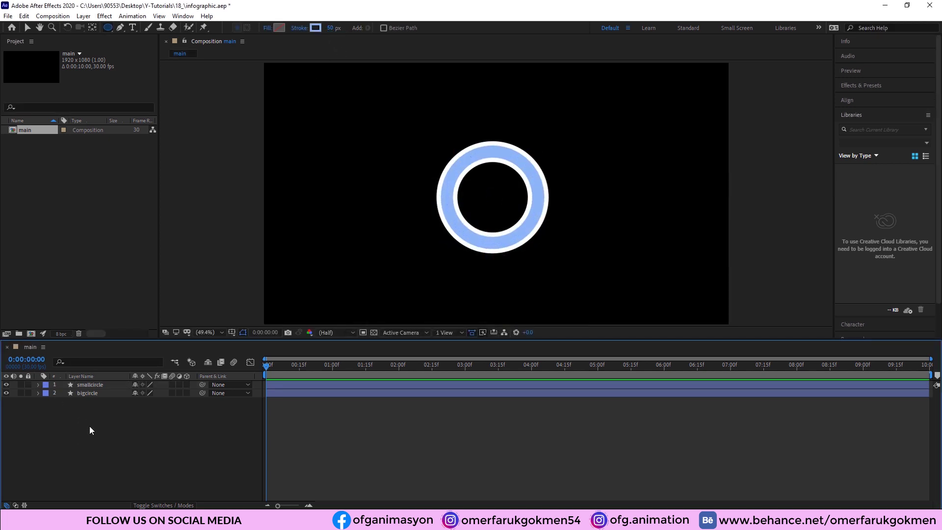
Add a text layer reading 100 and set its font to Lato Bold
{"action": "left_click", "coordinate": [133, 29]}
{"action": "left_click", "coordinate": [404, 139]}
{"action": "type", "text": "100"}
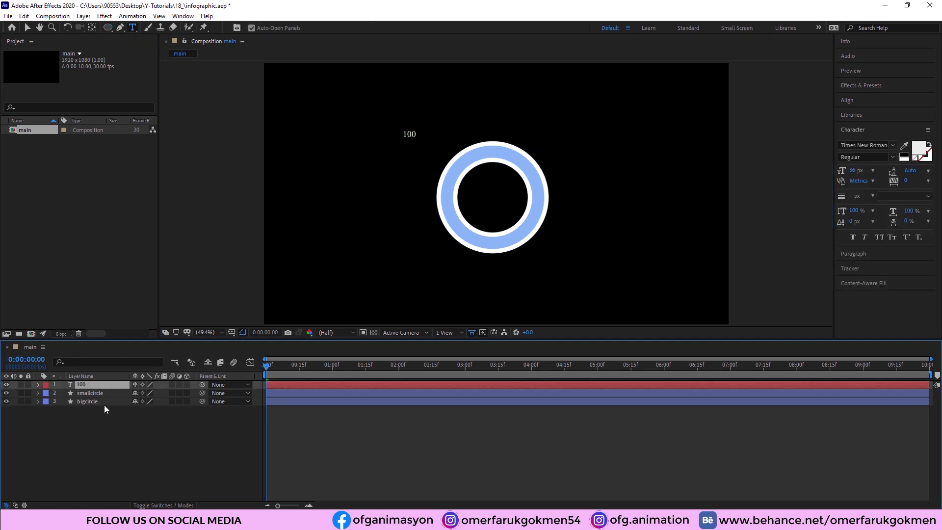
{"action": "left_click", "coordinate": [91, 385]}
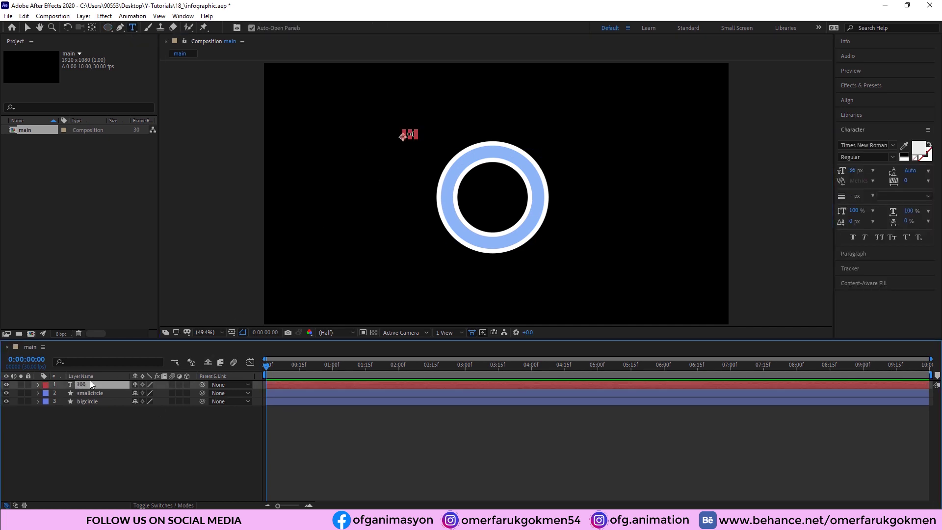
{"action": "left_click", "coordinate": [859, 129]}
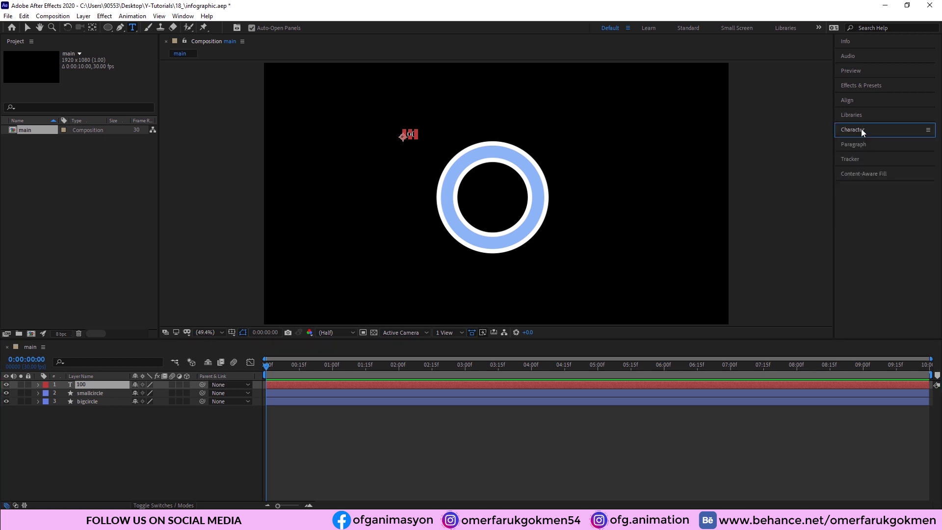
{"action": "left_click", "coordinate": [861, 130]}
{"action": "left_click", "coordinate": [888, 145]}
{"action": "type", "text": "Lato"}
{"action": "key", "text": "Return"}
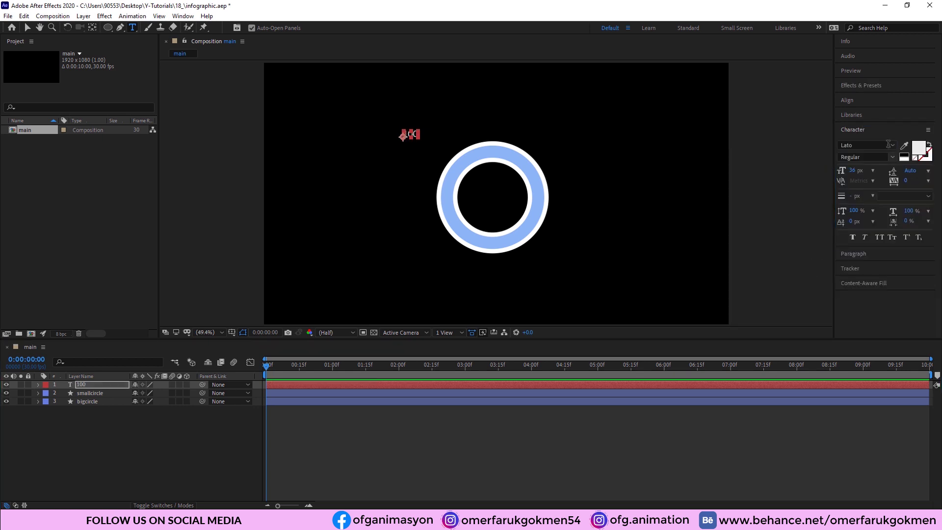
{"action": "left_click", "coordinate": [891, 157]}
{"action": "left_click", "coordinate": [854, 178]}
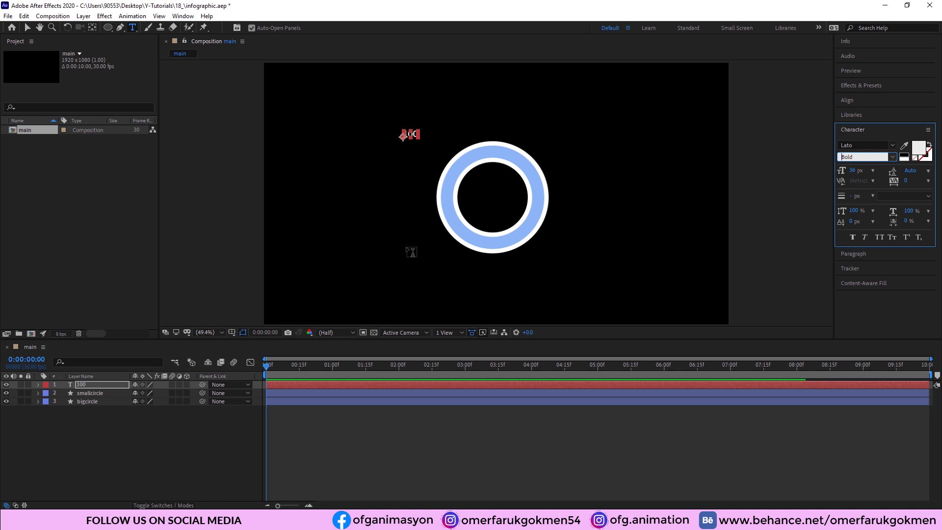
{"action": "left_click", "coordinate": [178, 441]}
Move the 100 text to the ring's centre and scale it to 329%
{"action": "left_click", "coordinate": [405, 135]}
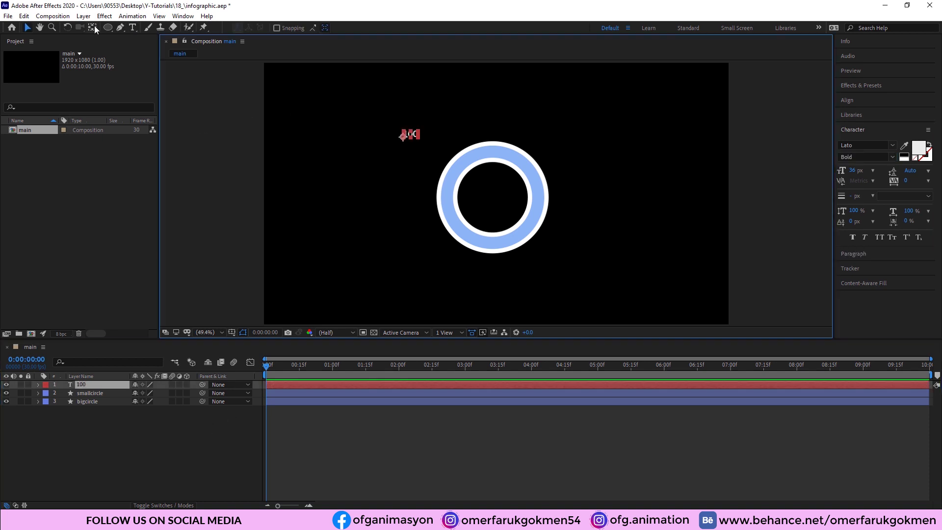
{"action": "key", "text": "y"}
{"action": "key", "text": "v"}
{"action": "left_click_drag", "start_coordinate": [413, 136], "coordinate": [493, 196]}
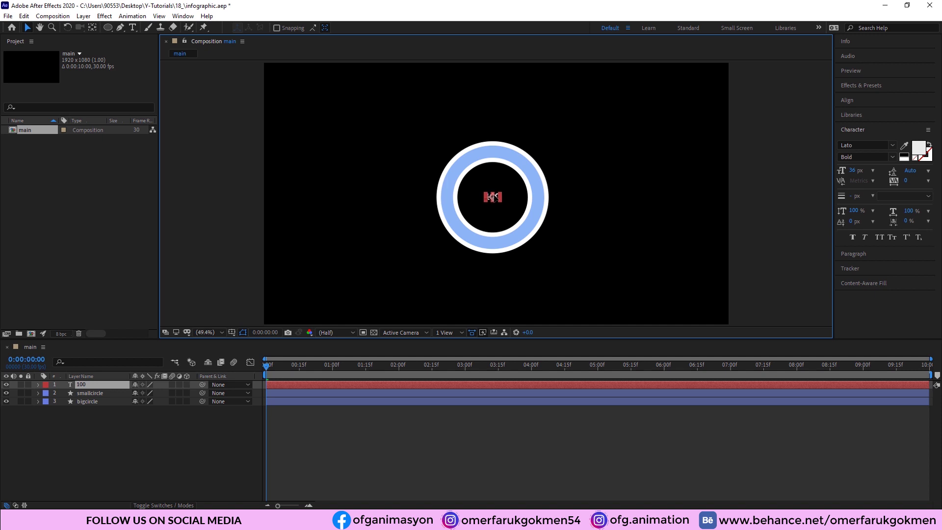
{"action": "key", "text": "s"}
{"action": "left_click_drag", "start_coordinate": [145, 396], "coordinate": [313, 396]}
{"action": "left_click", "coordinate": [200, 435]}
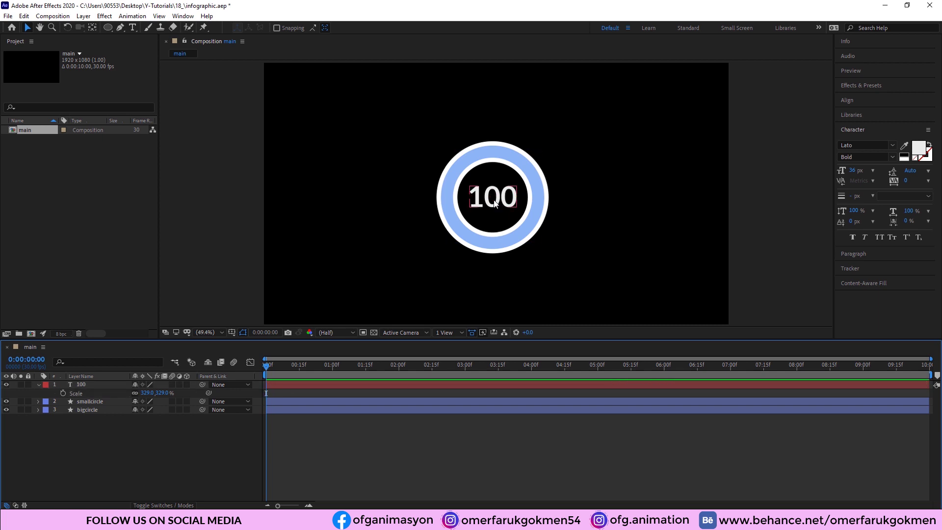
Search Effects & Presets for 'slider' and drop Slider Control onto the 100 text layer
{"action": "left_click", "coordinate": [38, 384]}
{"action": "left_click", "coordinate": [70, 383]}
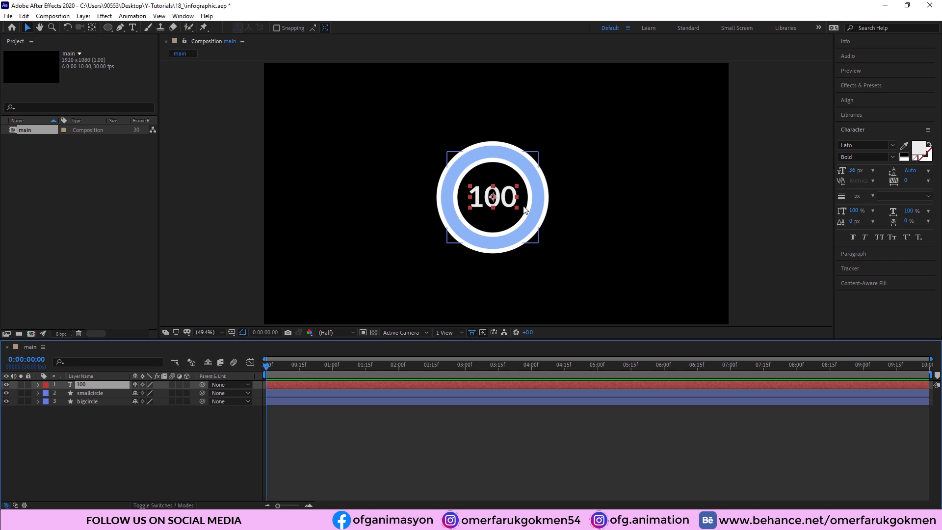
{"action": "left_click", "coordinate": [858, 87]}
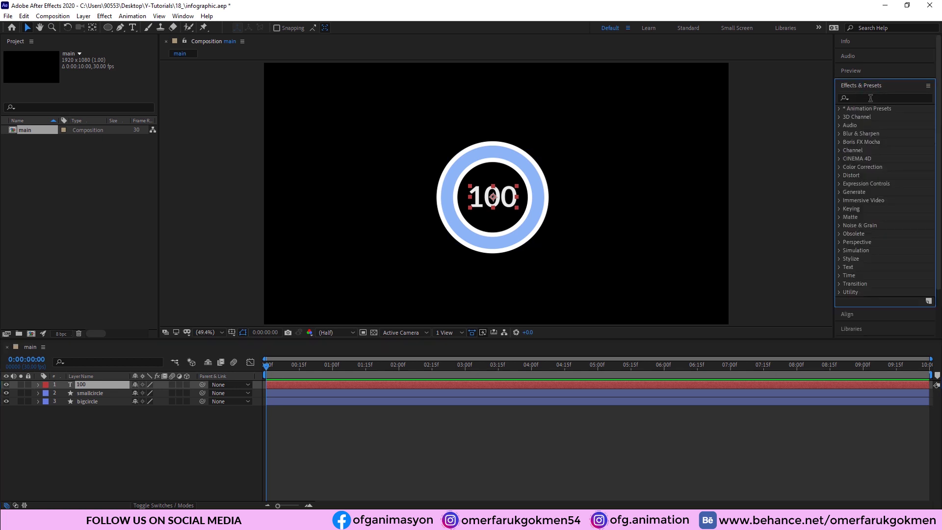
{"action": "left_click", "coordinate": [868, 99]}
{"action": "type", "text": "slider"}
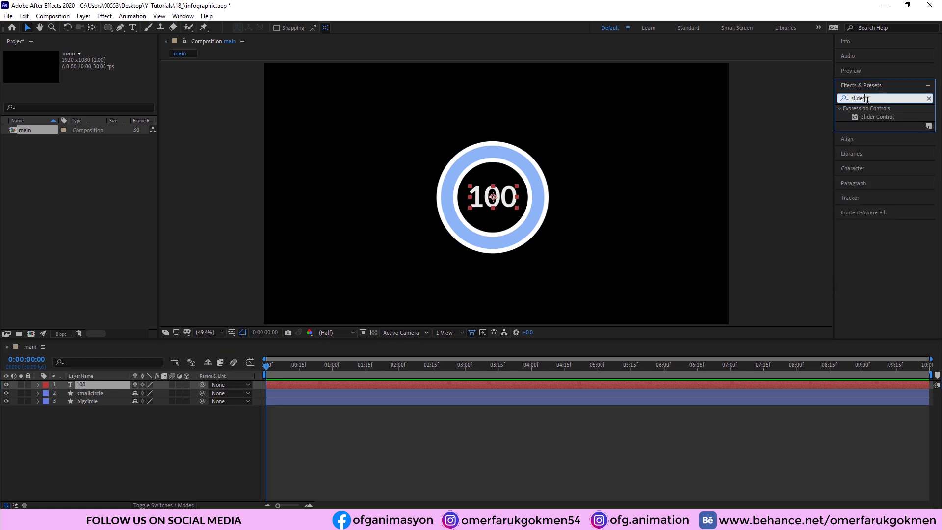
{"action": "left_click", "coordinate": [875, 117]}
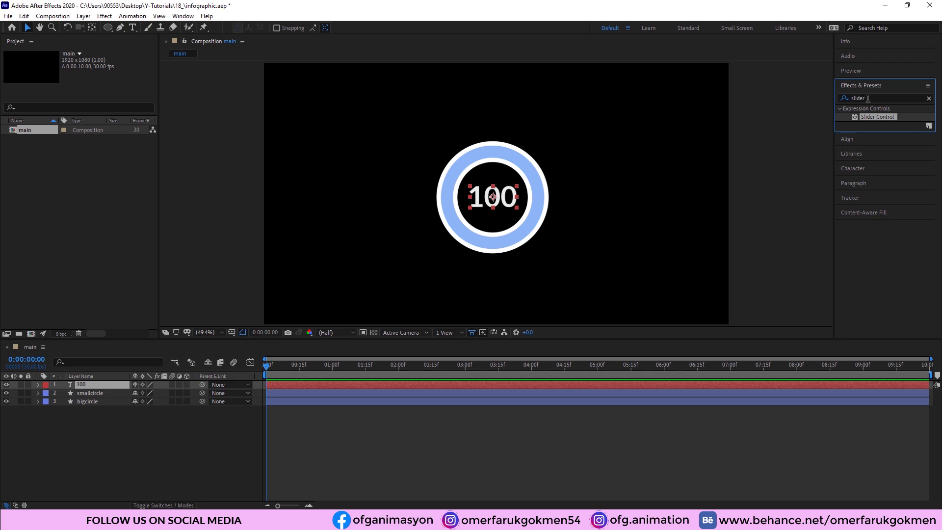
{"action": "left_click_drag", "start_coordinate": [883, 120], "coordinate": [505, 200]}
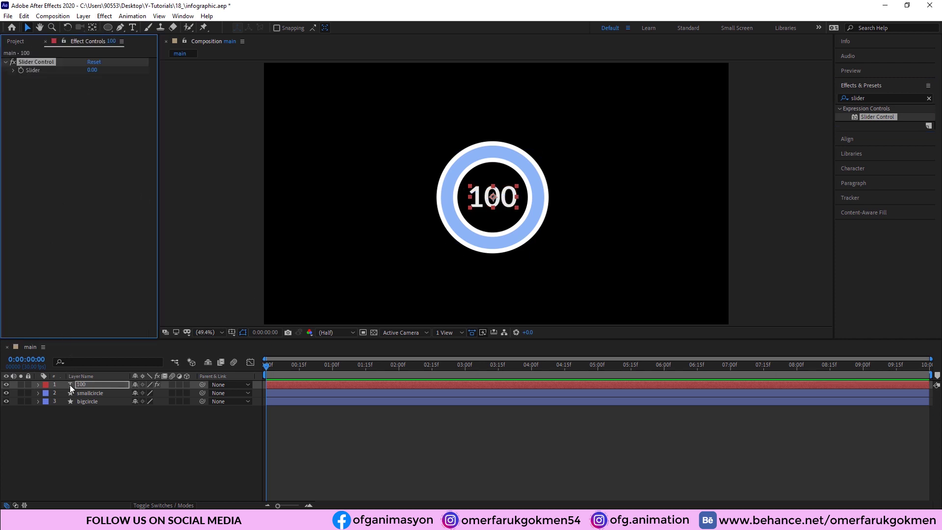
Add a Source Text expression on the 100 layer, pick-whipped to the Slider value
{"action": "left_click", "coordinate": [38, 385]}
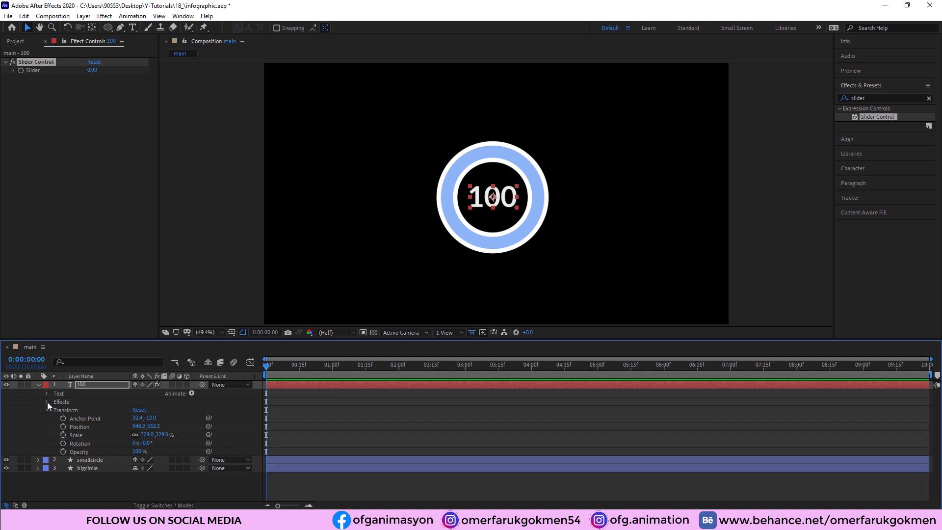
{"action": "left_click", "coordinate": [46, 394]}
{"action": "left_click", "coordinate": [84, 401]}
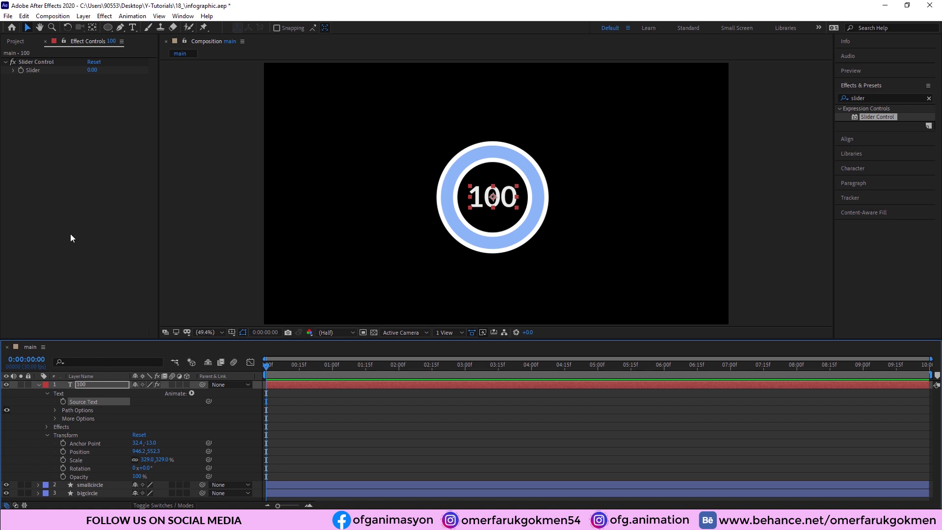
{"action": "left_click", "coordinate": [65, 402], "text": "alt"}
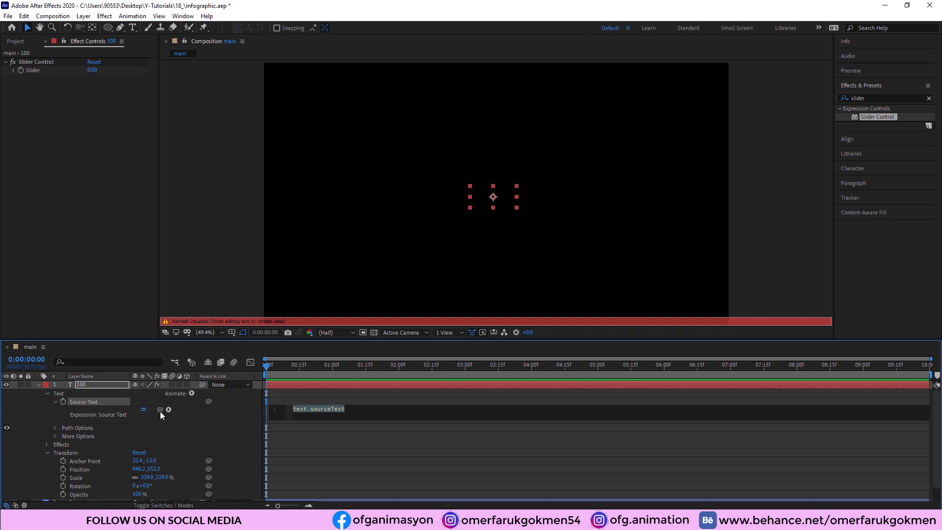
{"action": "mouse_move", "coordinate": [159, 411]}
{"action": "left_mouse_down"}
{"action": "mouse_move", "coordinate": [77, 221]}
{"action": "mouse_move", "coordinate": [35, 68]}
{"action": "left_mouse_up"}
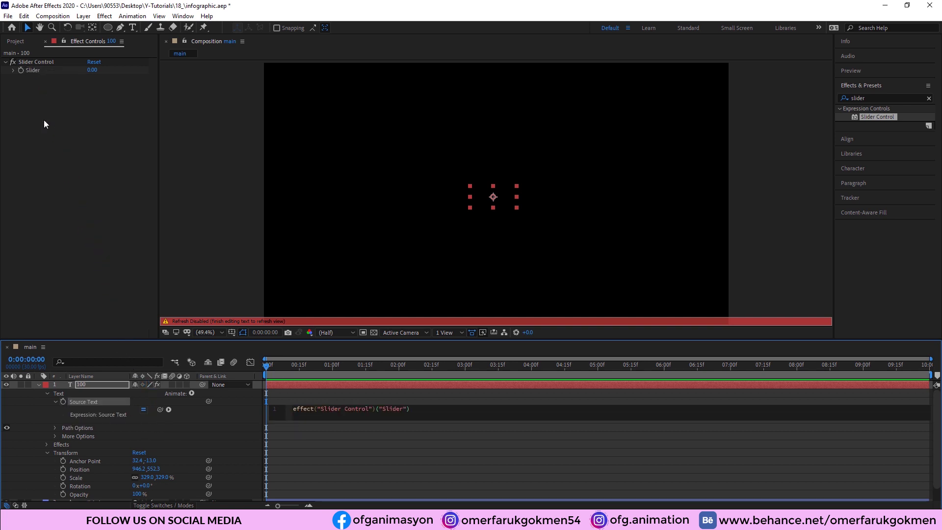
{"action": "left_click", "coordinate": [296, 392]}
Scrub the Slider value up and back toward zero to test the counter
{"action": "left_click", "coordinate": [39, 384]}
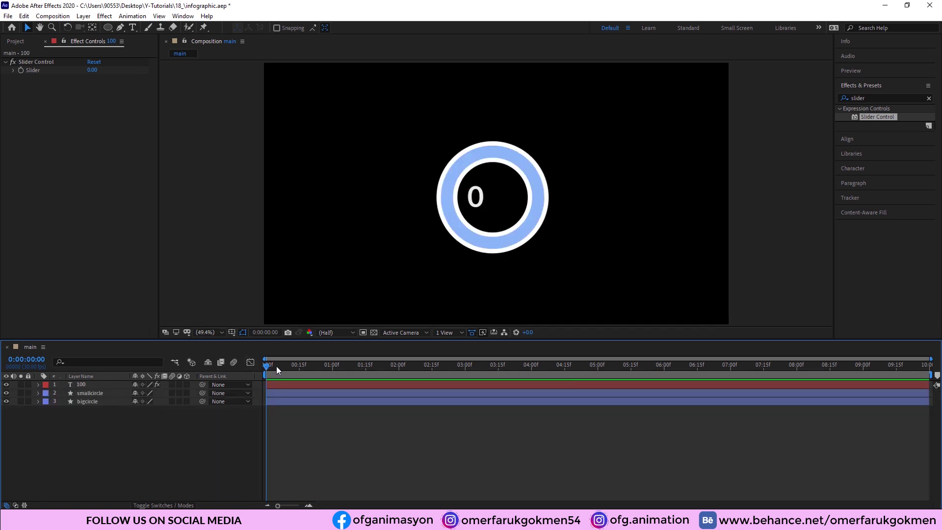
{"action": "left_click", "coordinate": [95, 385]}
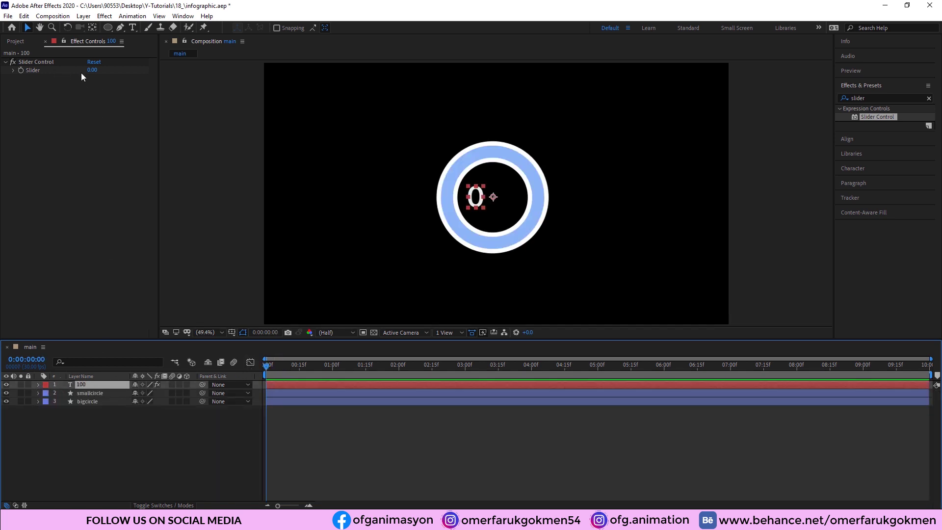
{"action": "left_click_drag", "start_coordinate": [88, 71], "coordinate": [155, 78]}
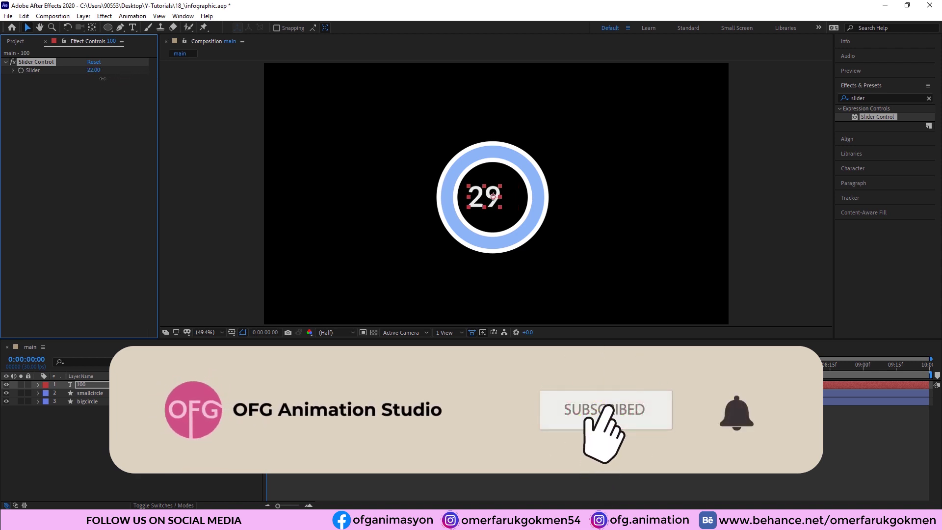
{"action": "mouse_move", "coordinate": [154, 78]}
{"action": "left_mouse_down"}
{"action": "mouse_move", "coordinate": [93, 77]}
{"action": "mouse_move", "coordinate": [118, 77]}
{"action": "left_mouse_up"}
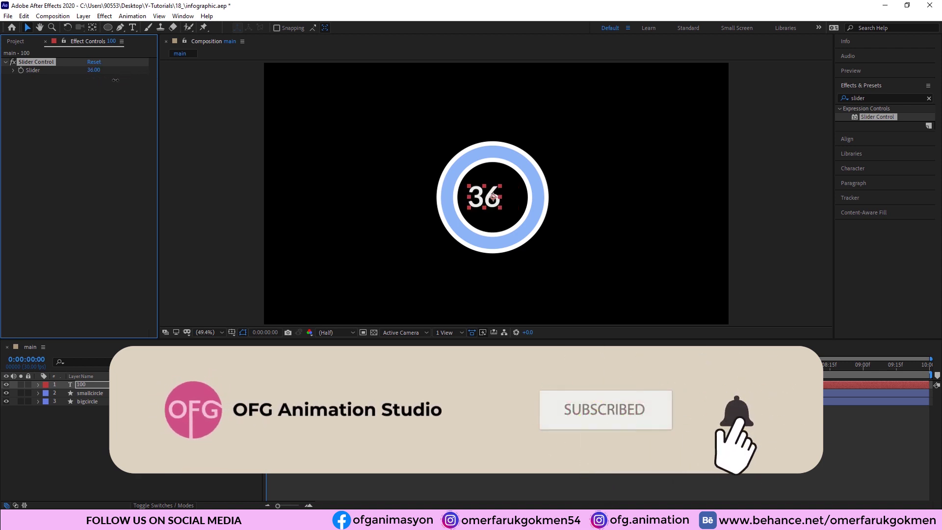
Add Trim Paths to smallcircle's contents and reveal its Start, End and Offset
{"action": "left_click", "coordinate": [88, 401]}
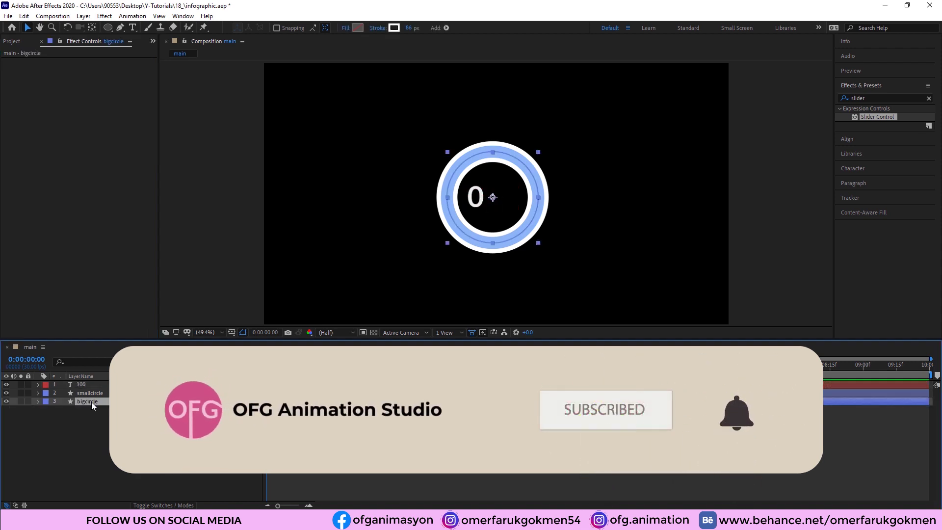
{"action": "left_click", "coordinate": [38, 394]}
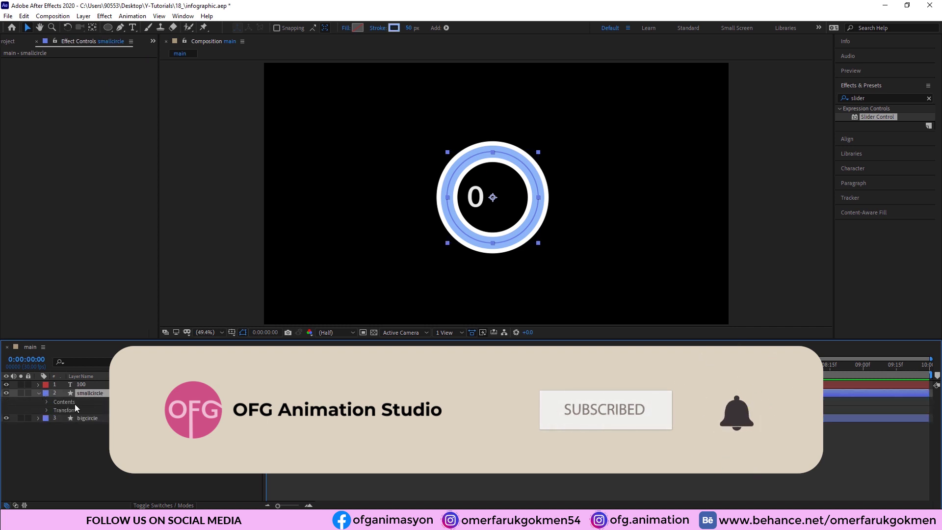
{"action": "left_click", "coordinate": [192, 402]}
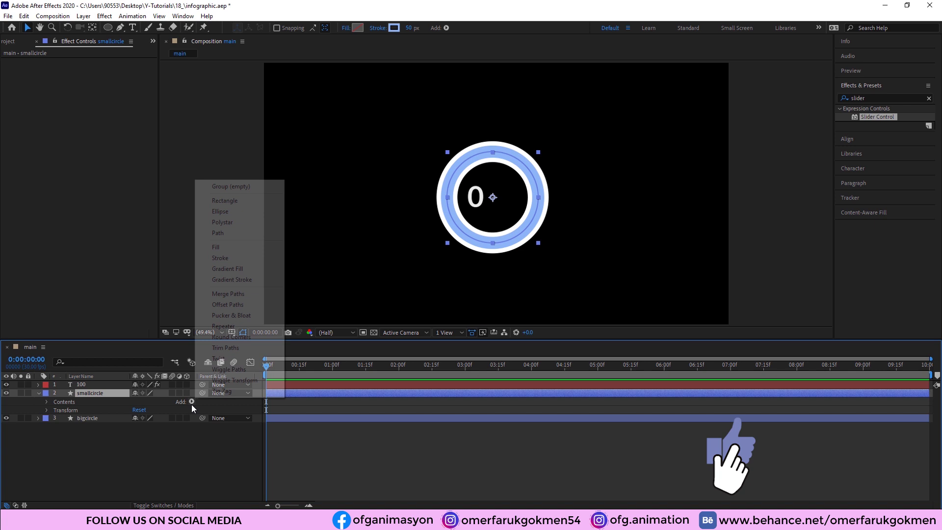
{"action": "left_click", "coordinate": [228, 348]}
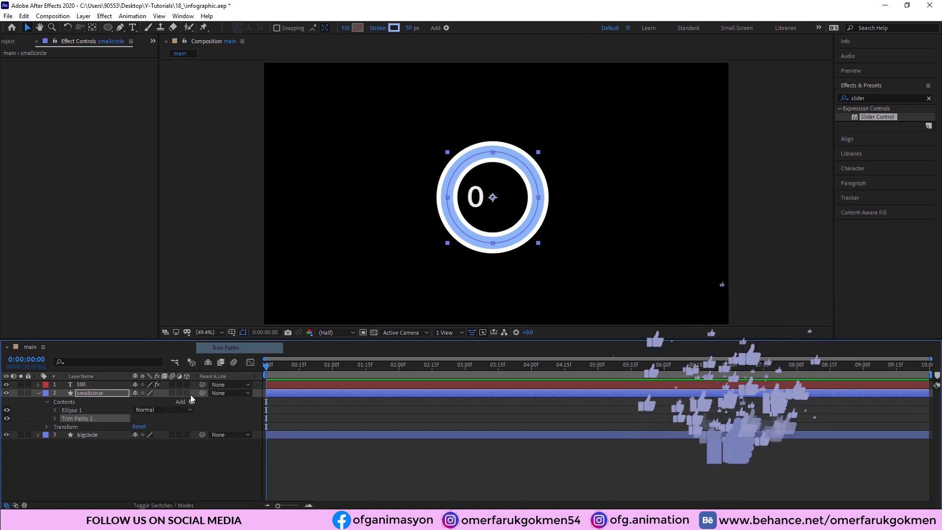
{"action": "left_click", "coordinate": [54, 418]}
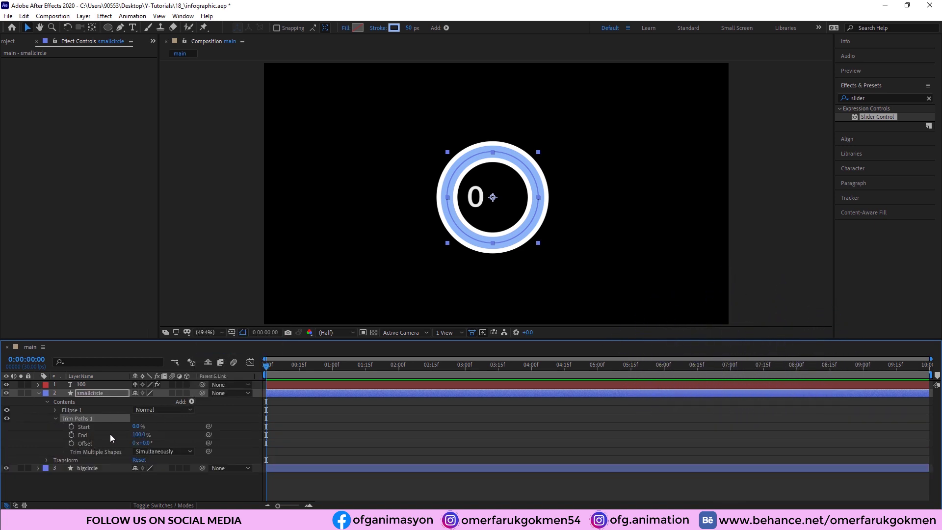
Keyframe Trim Paths End from 0% to 100% at two seconds and preview the fill
{"action": "mouse_move", "coordinate": [276, 370]}
{"action": "left_mouse_down"}
{"action": "mouse_move", "coordinate": [400, 371]}
{"action": "mouse_move", "coordinate": [295, 370]}
{"action": "mouse_move", "coordinate": [255, 384]}
{"action": "left_mouse_up"}
{"action": "left_click", "coordinate": [72, 435]}
{"action": "key", "text": "Return"}
{"action": "left_click_drag", "start_coordinate": [278, 367], "coordinate": [383, 373]}
{"action": "key", "text": "Home"}
{"action": "key", "text": "space"}
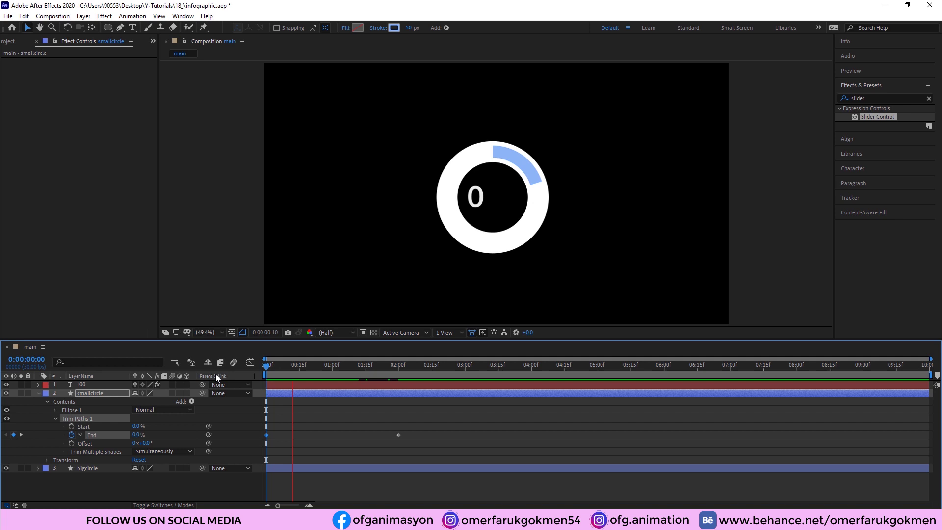
{"action": "key", "text": "space"}
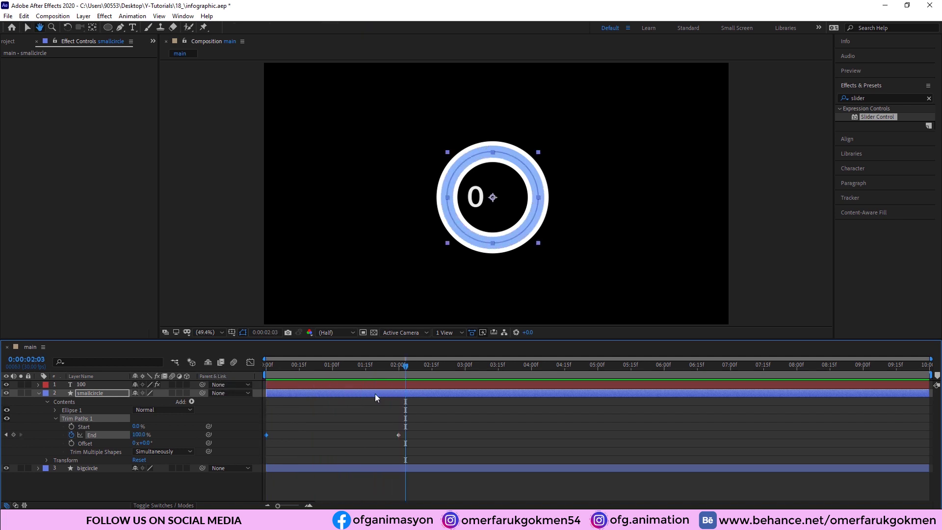
{"action": "mouse_move", "coordinate": [383, 367]}
{"action": "left_mouse_down"}
{"action": "mouse_move", "coordinate": [345, 377]}
{"action": "mouse_move", "coordinate": [392, 376]}
{"action": "left_mouse_up"}
Apply Easy Ease to both End keyframes and turn on the Graph Editor
{"action": "left_click_drag", "start_coordinate": [412, 427], "coordinate": [249, 446]}
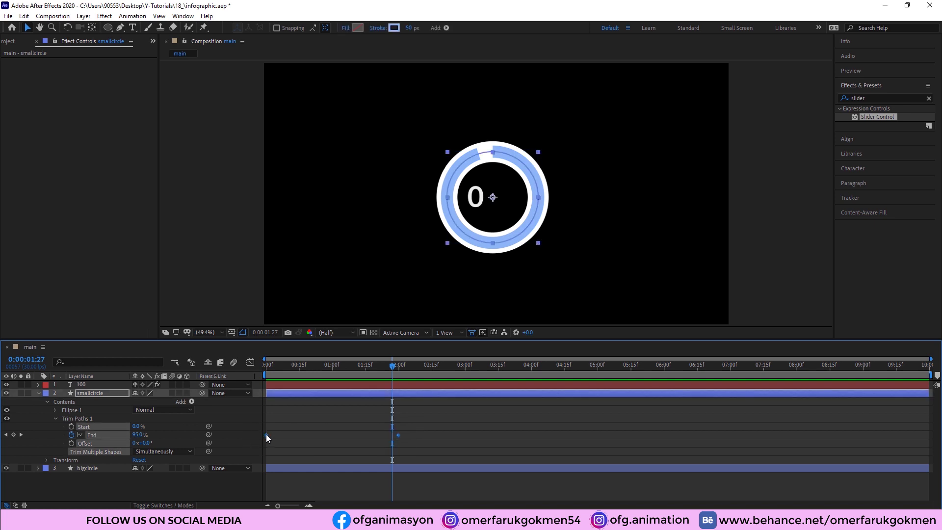
{"action": "right_click", "coordinate": [266, 434]}
{"action": "left_click", "coordinate": [409, 360]}
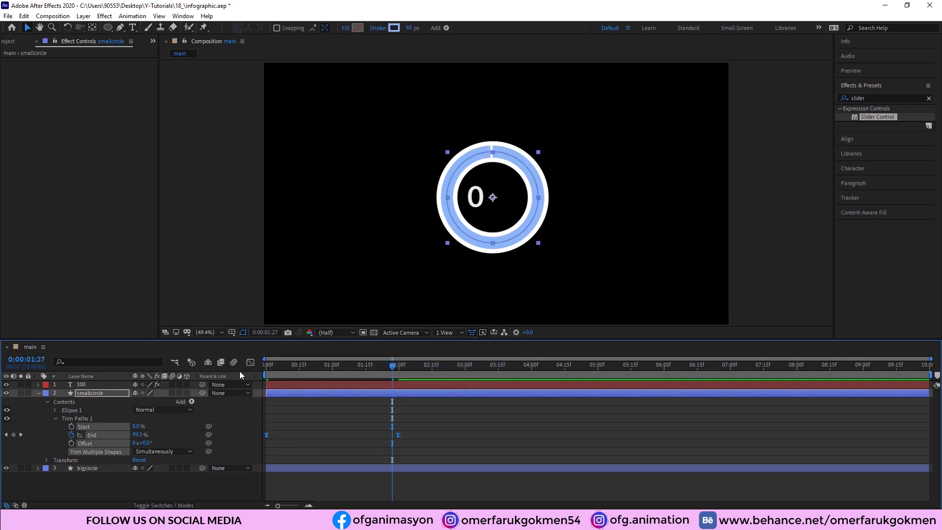
{"action": "left_click", "coordinate": [250, 363]}
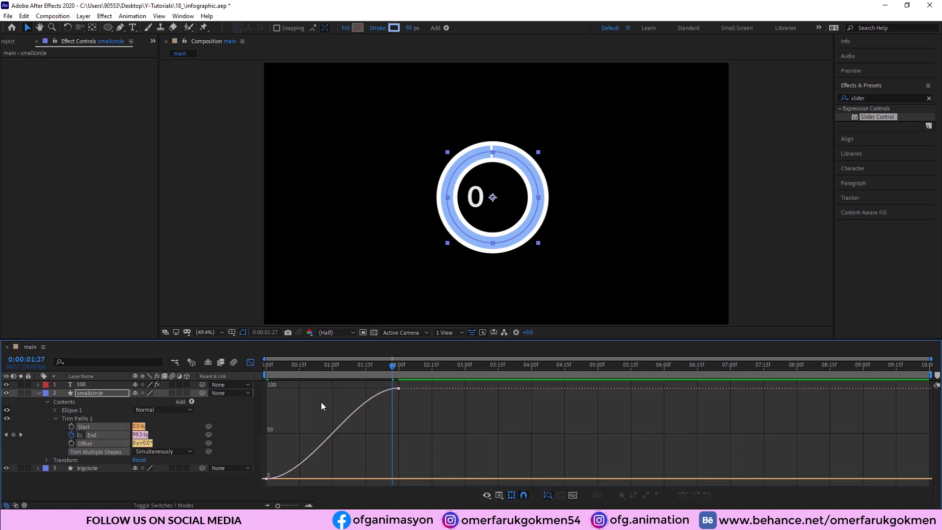
In the speed graph, drag both keyframes' influence to 100%, then preview
{"action": "right_click", "coordinate": [322, 405]}
{"action": "left_click", "coordinate": [356, 317]}
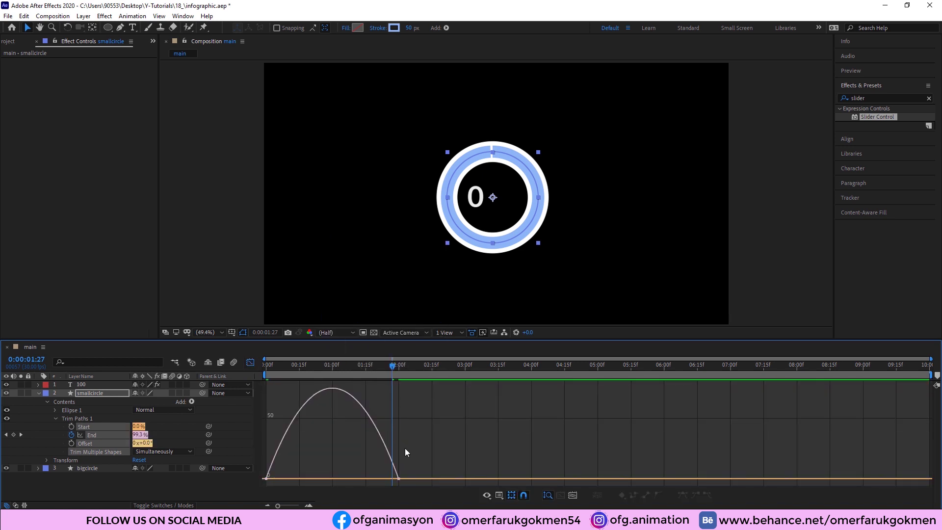
{"action": "left_click_drag", "start_coordinate": [420, 454], "coordinate": [262, 483]}
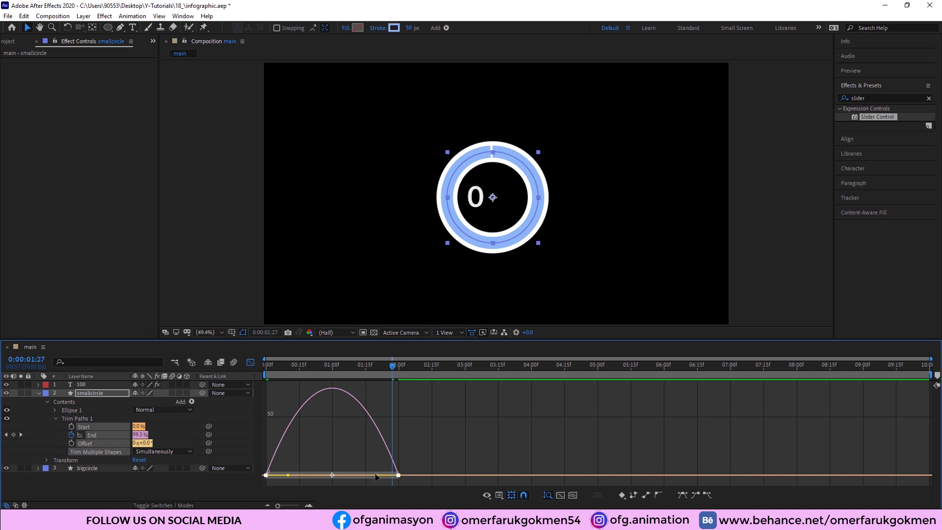
{"action": "left_click_drag", "start_coordinate": [376, 477], "coordinate": [324, 477]}
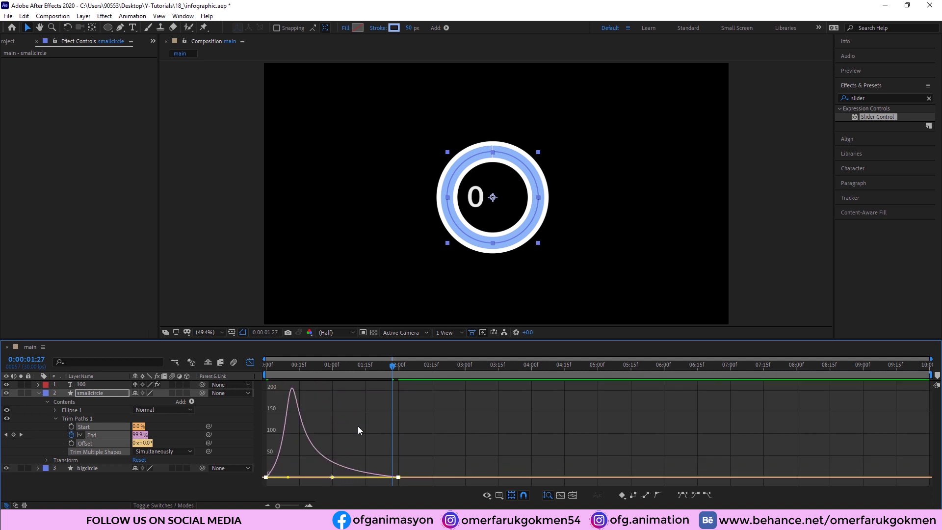
{"action": "left_click_drag", "start_coordinate": [388, 369], "coordinate": [265, 368]}
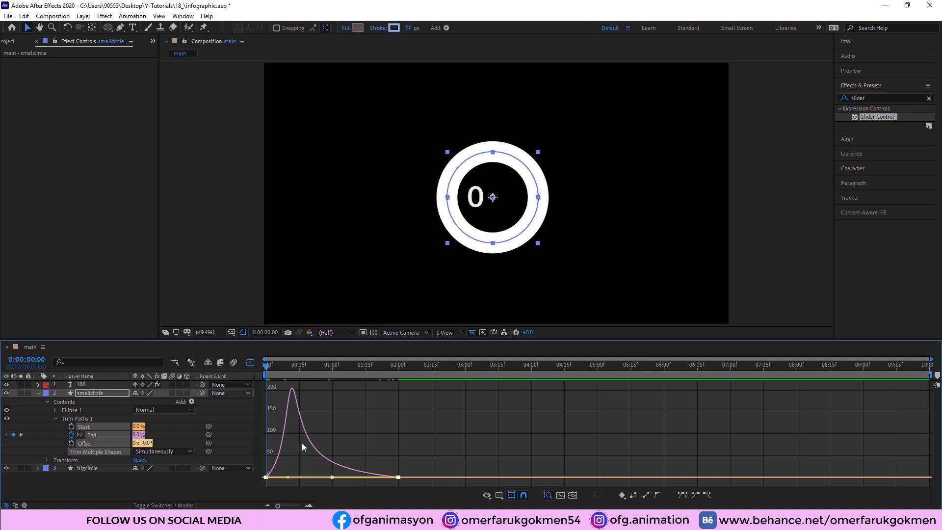
{"action": "key", "text": "space"}
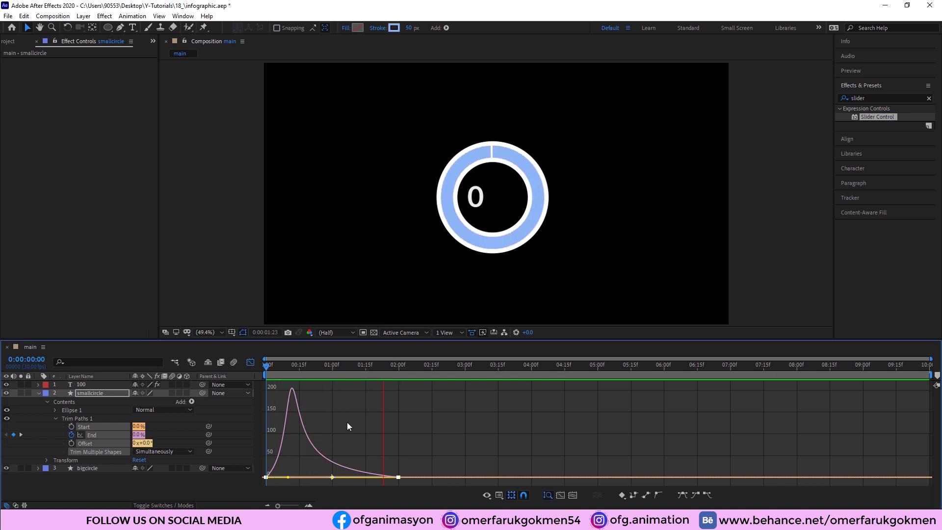
{"action": "left_click", "coordinate": [250, 362]}
Reveal the keyframed properties of the ring and counter layers from the timeline start
{"action": "left_click", "coordinate": [37, 393]}
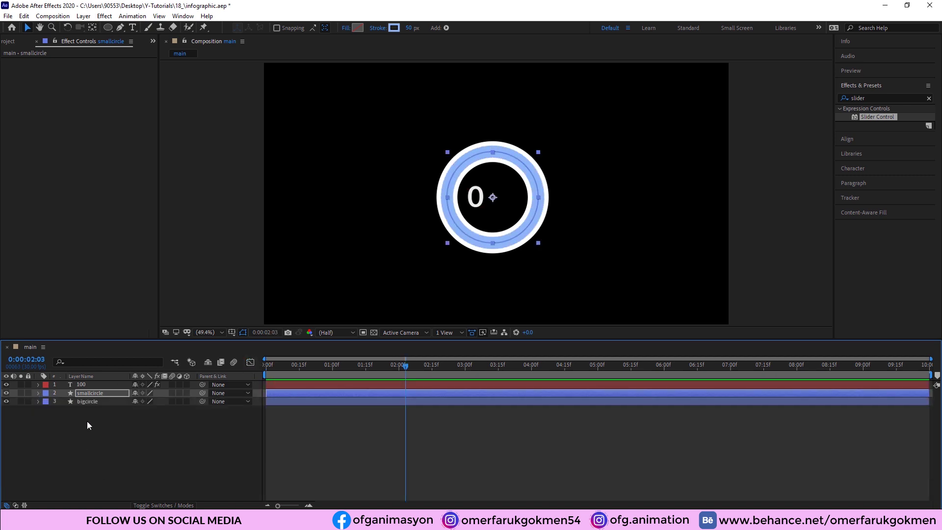
{"action": "left_click", "coordinate": [86, 385]}
{"action": "key", "text": "Home"}
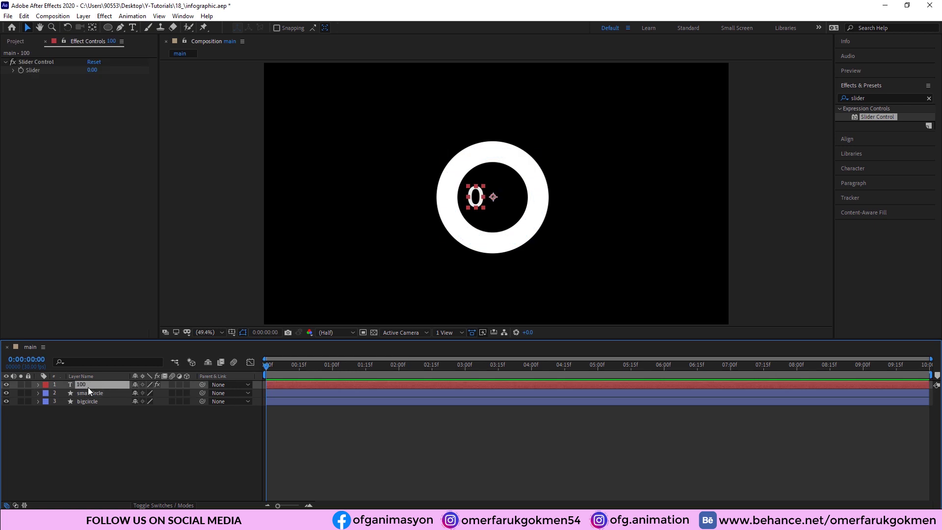
{"action": "left_click", "coordinate": [83, 393]}
{"action": "left_click", "coordinate": [84, 385], "text": "ctrl"}
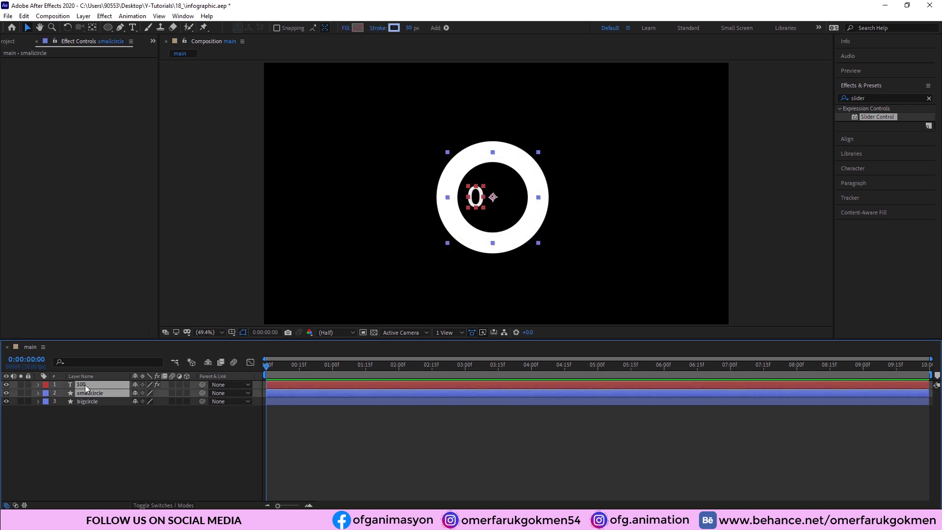
{"action": "key", "text": "u"}
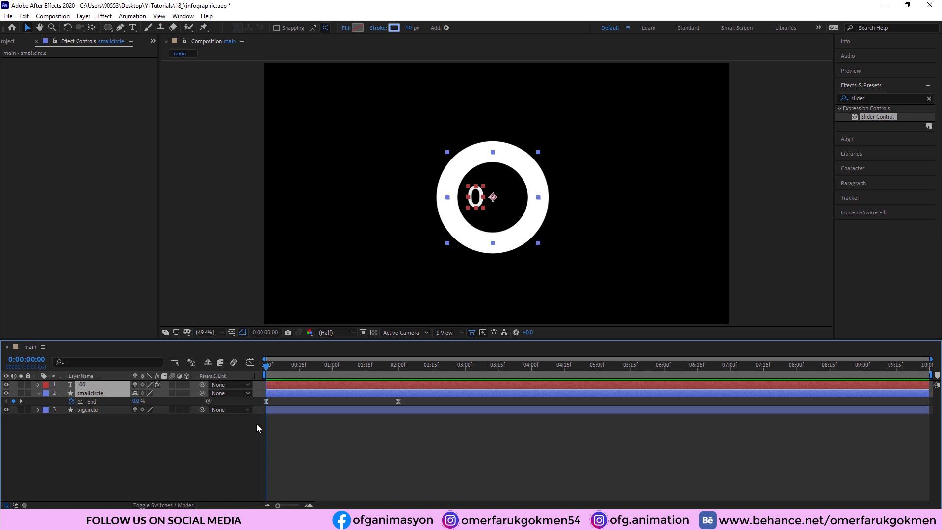
{"action": "left_click", "coordinate": [256, 424]}
{"action": "key", "text": "ctrl+Down"}
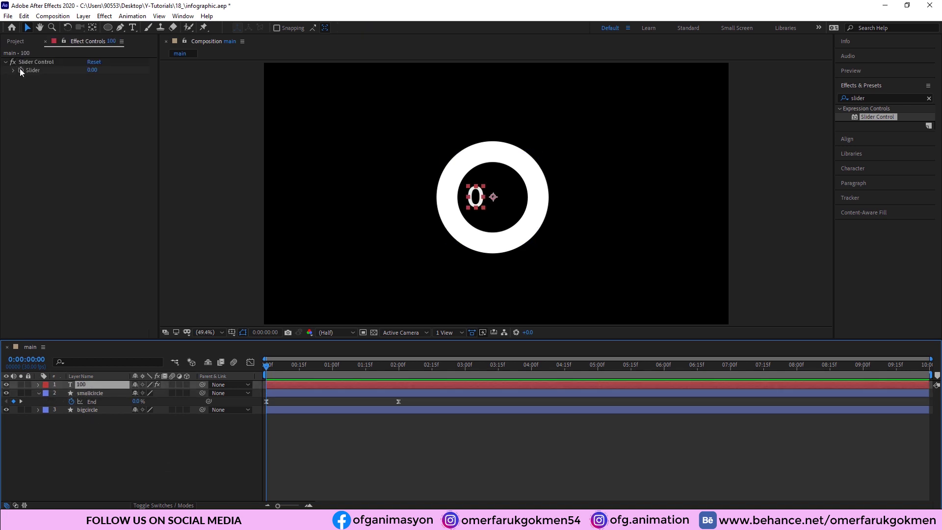
Keyframe the counter's Slider Control value to 100 at the two-second mark
{"action": "left_click", "coordinate": [20, 71]}
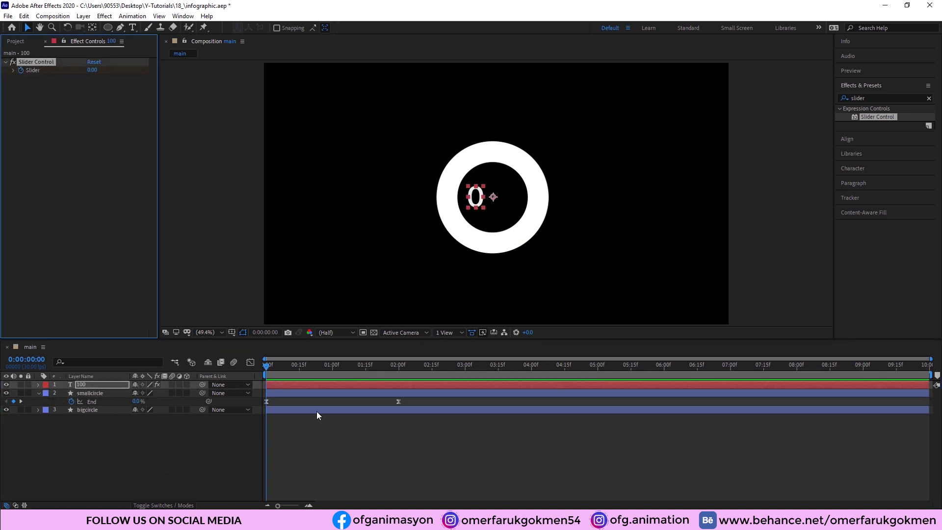
{"action": "left_click_drag", "start_coordinate": [270, 365], "coordinate": [399, 376]}
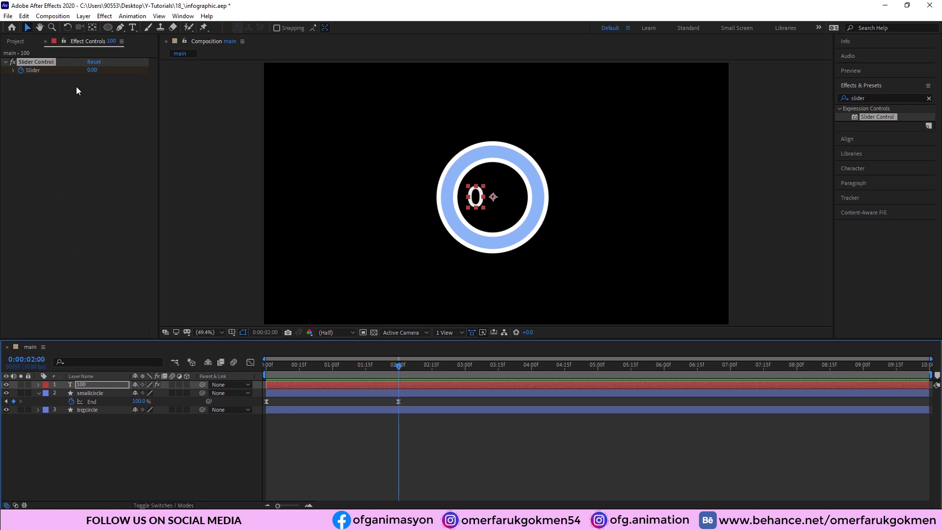
{"action": "left_click", "coordinate": [92, 70]}
{"action": "type", "text": "100"}
{"action": "key", "text": "Return"}
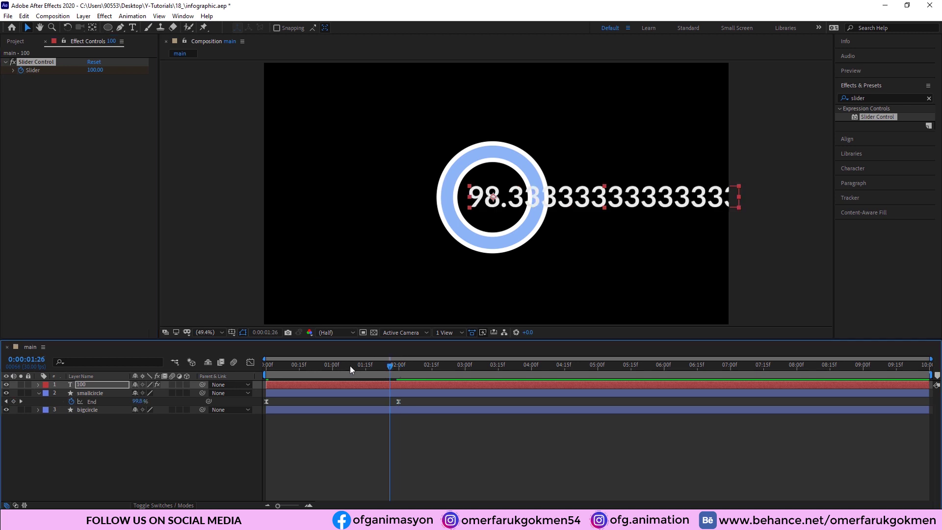
Preview and scrub the counter climbing alongside the ring fill
{"action": "left_click_drag", "start_coordinate": [399, 372], "coordinate": [219, 362]}
{"action": "key", "text": "space"}
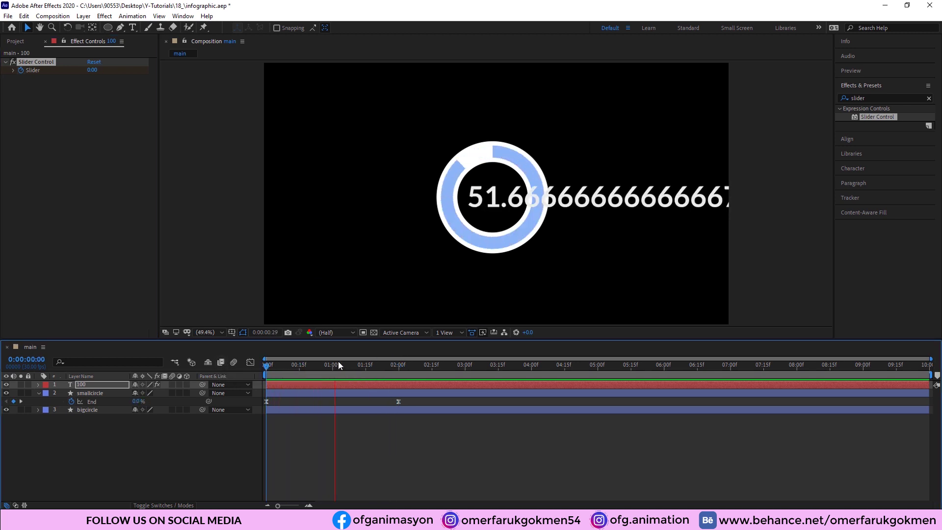
{"action": "key", "text": "space"}
{"action": "mouse_move", "coordinate": [358, 368]}
{"action": "left_mouse_down"}
{"action": "mouse_move", "coordinate": [399, 362]}
{"action": "mouse_move", "coordinate": [359, 366]}
{"action": "left_mouse_up"}
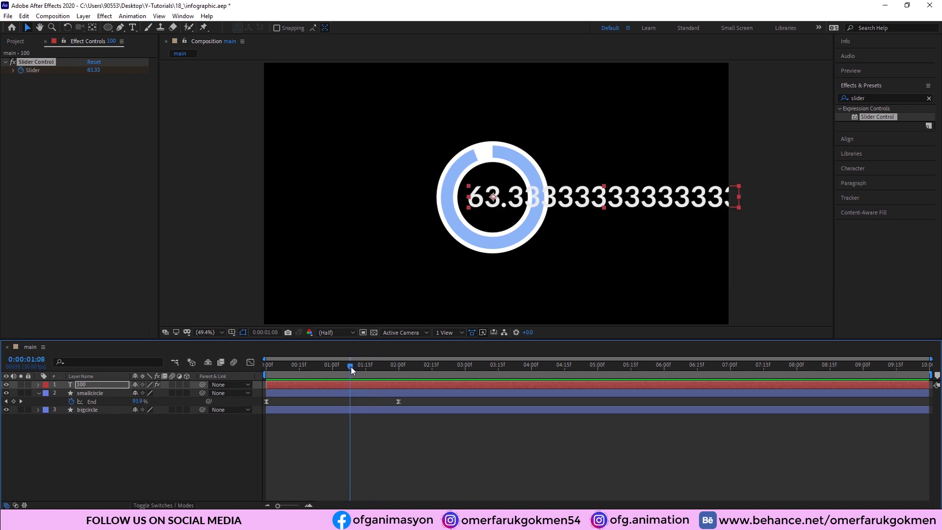
{"action": "left_click", "coordinate": [347, 366]}
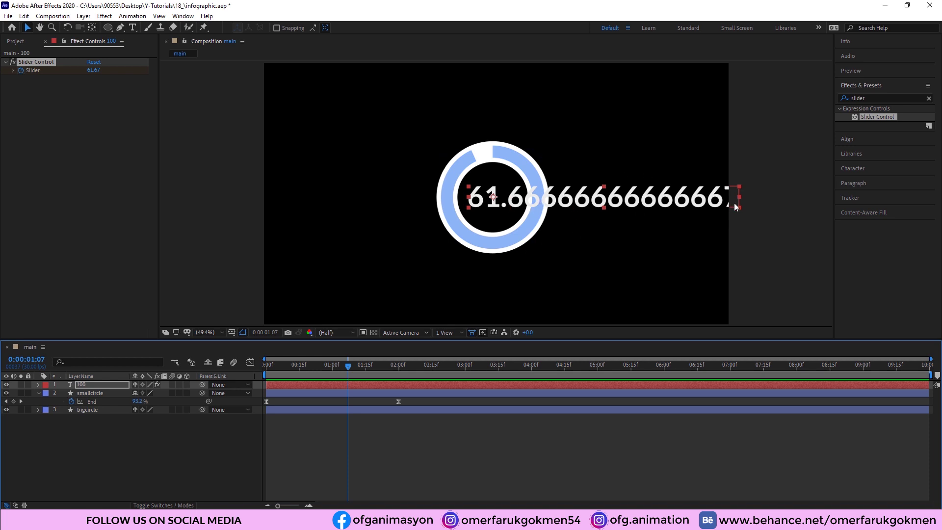
Wrap the counter's Source Text slider reference in Math.round() and remove the stray parenthesis
{"action": "left_click", "coordinate": [160, 419]}
{"action": "left_click", "coordinate": [85, 385]}
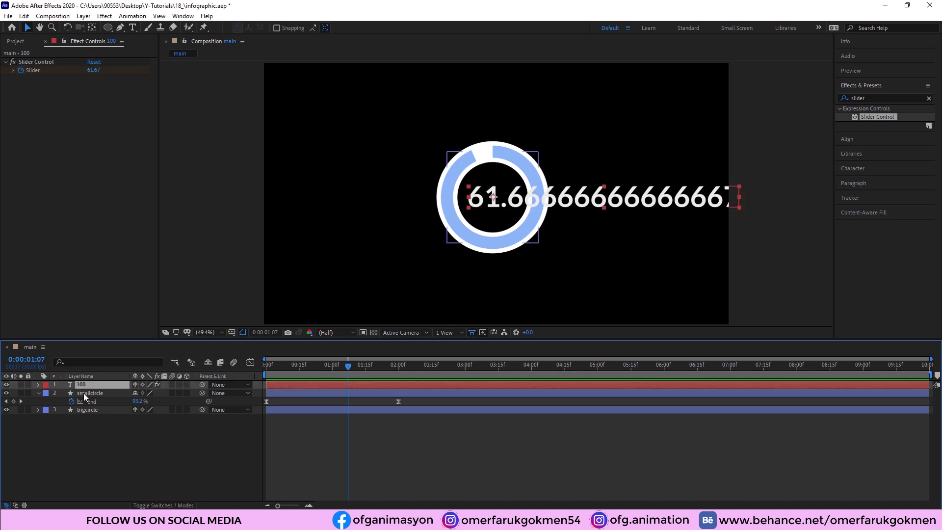
{"action": "left_click", "coordinate": [40, 385]}
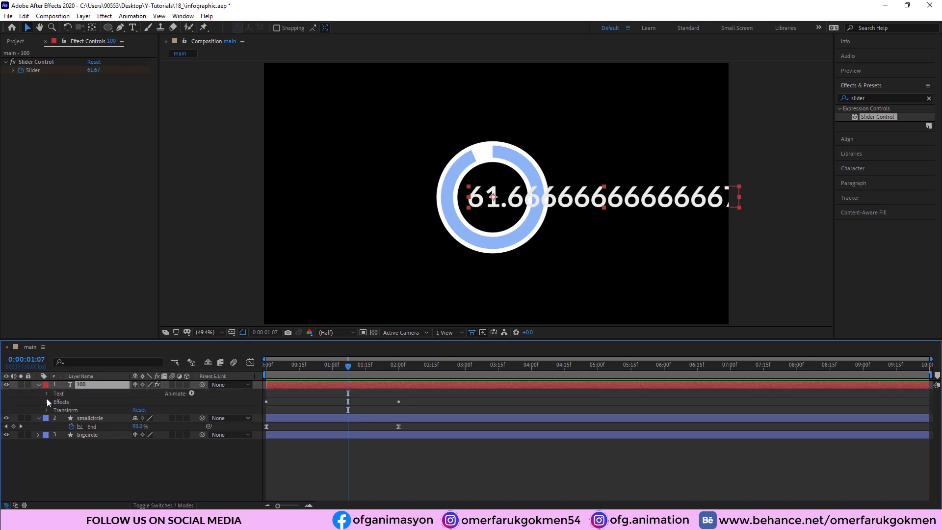
{"action": "left_click", "coordinate": [46, 393]}
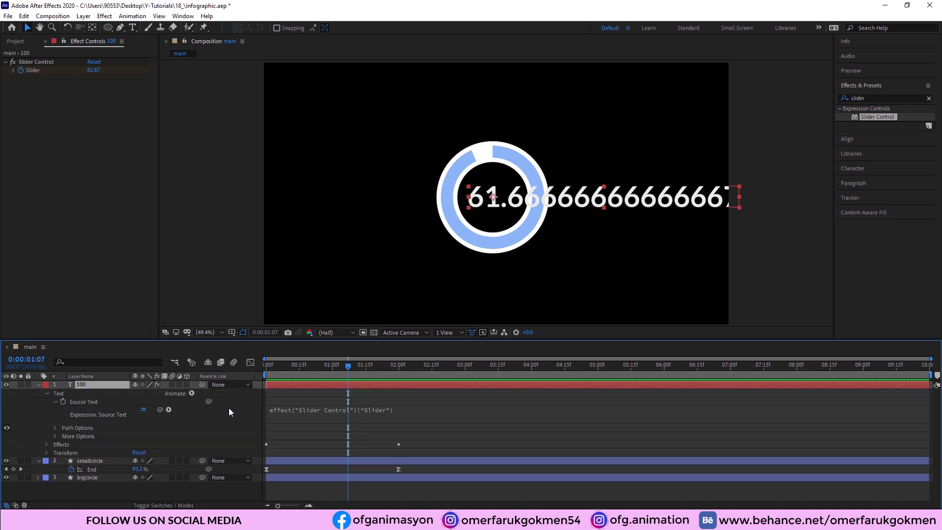
{"action": "left_click", "coordinate": [291, 413]}
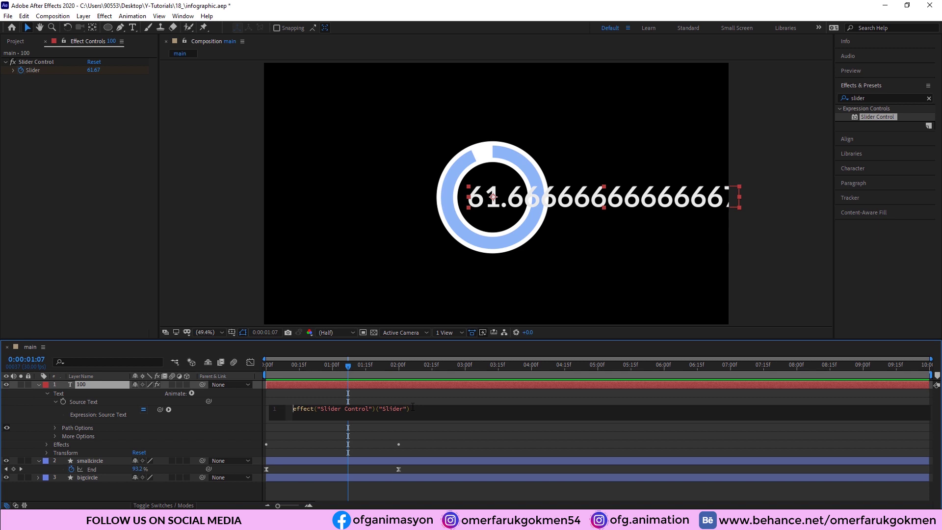
{"action": "type", "text": "Math.s"}
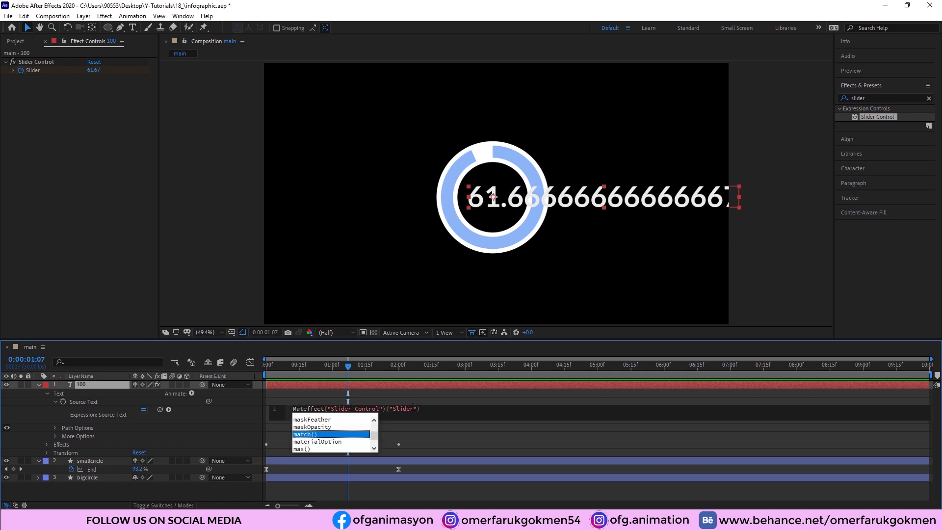
{"action": "type", "text": "round"}
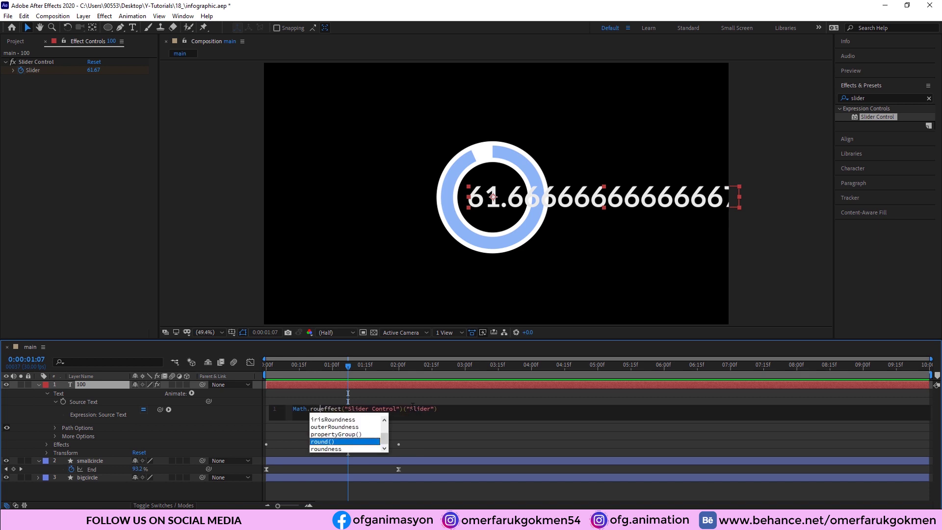
{"action": "key", "text": "Return"}
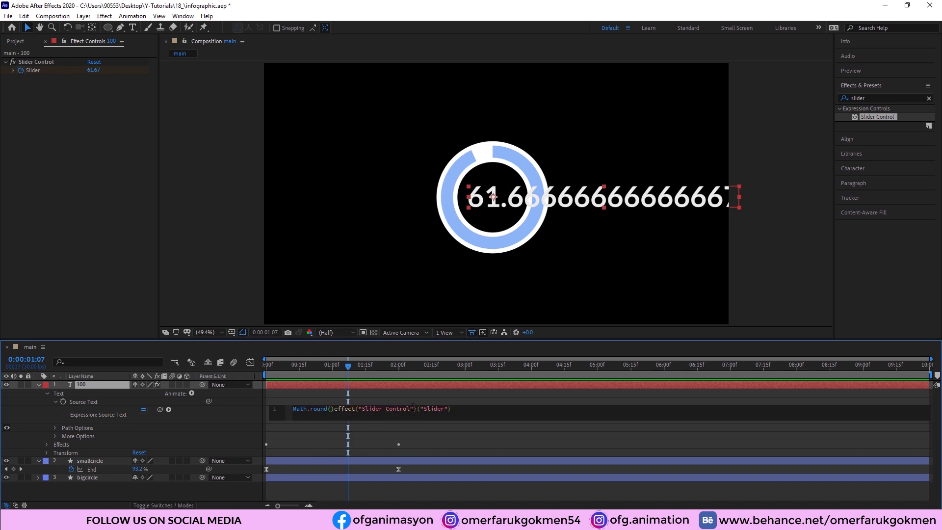
{"action": "key", "text": "Delete"}
{"action": "type", "text": ")"}
{"action": "key", "text": "KP_Enter"}
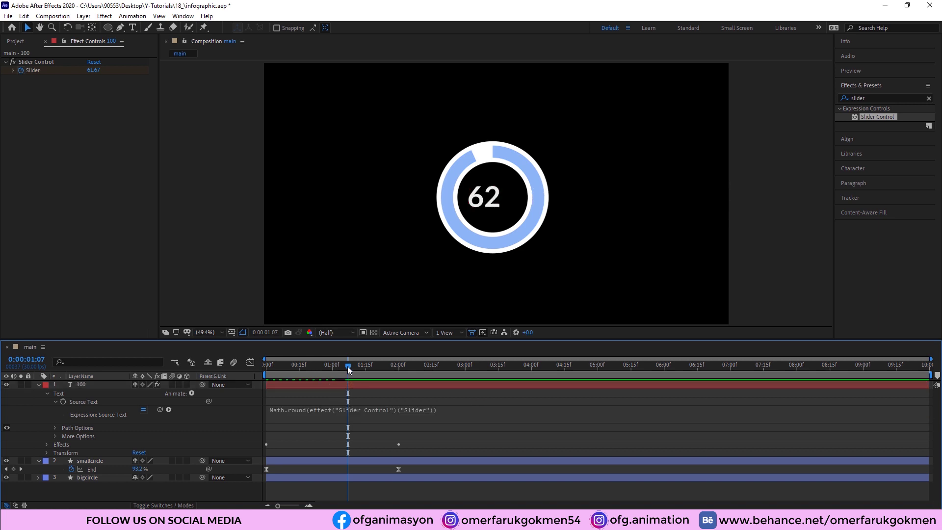
{"action": "left_click_drag", "start_coordinate": [348, 366], "coordinate": [244, 378]}
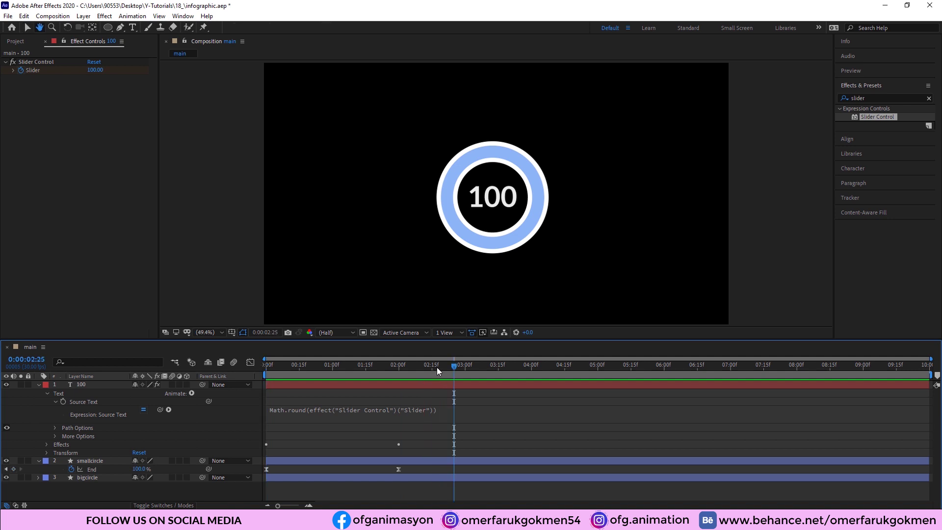
{"action": "key", "text": "space"}
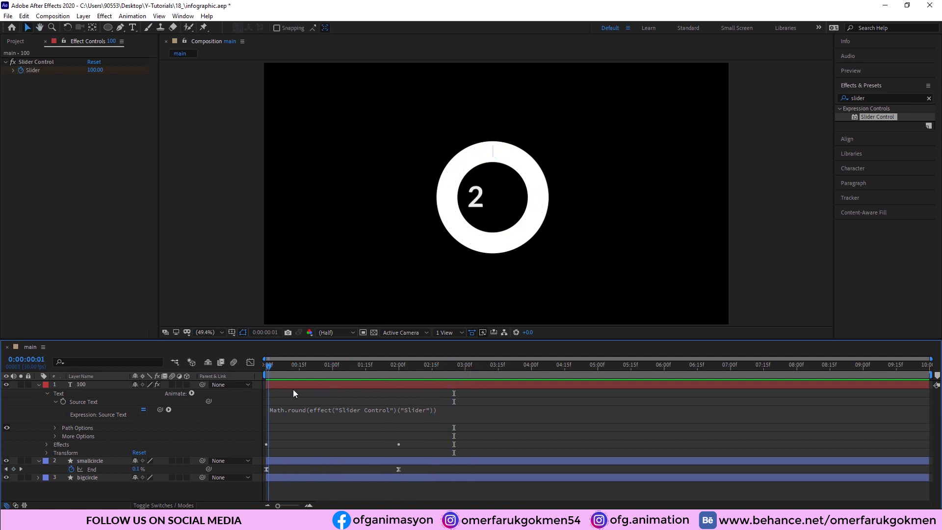
{"action": "left_click", "coordinate": [80, 386]}
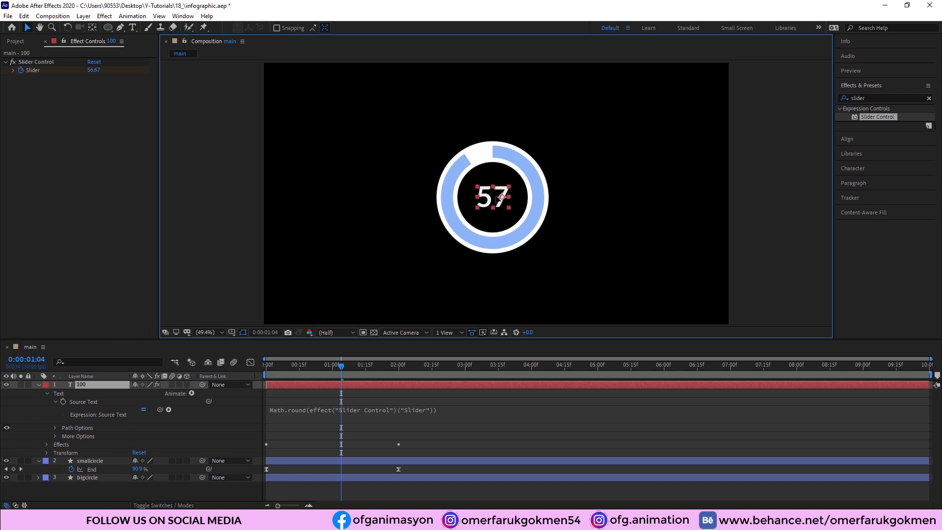
{"action": "mouse_move", "coordinate": [398, 364]}
{"action": "left_mouse_down"}
{"action": "mouse_move", "coordinate": [246, 374]}
{"action": "mouse_move", "coordinate": [392, 375]}
{"action": "mouse_move", "coordinate": [337, 380]}
{"action": "mouse_move", "coordinate": [251, 372]}
{"action": "left_mouse_up"}
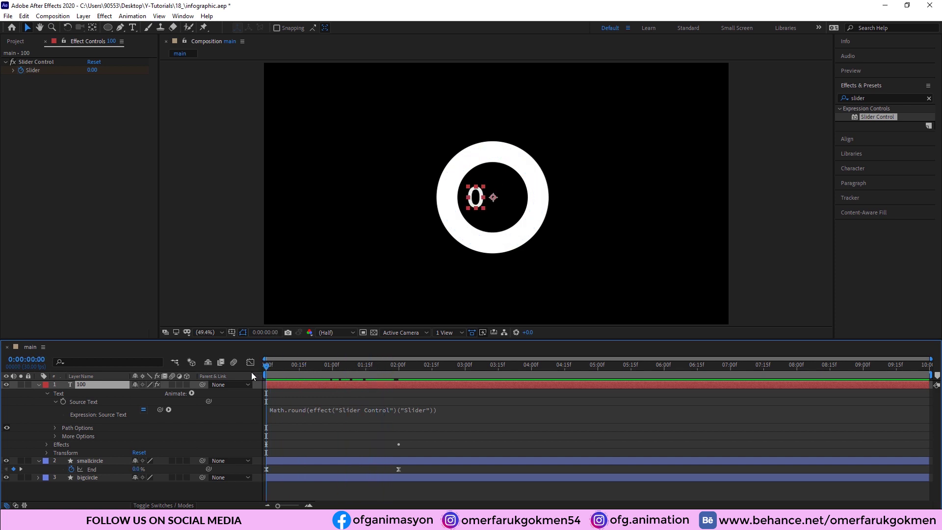
Show the counter's Position and shift the two-digit number left to recentre it
{"action": "left_click", "coordinate": [57, 388]}
{"action": "key", "text": "p"}
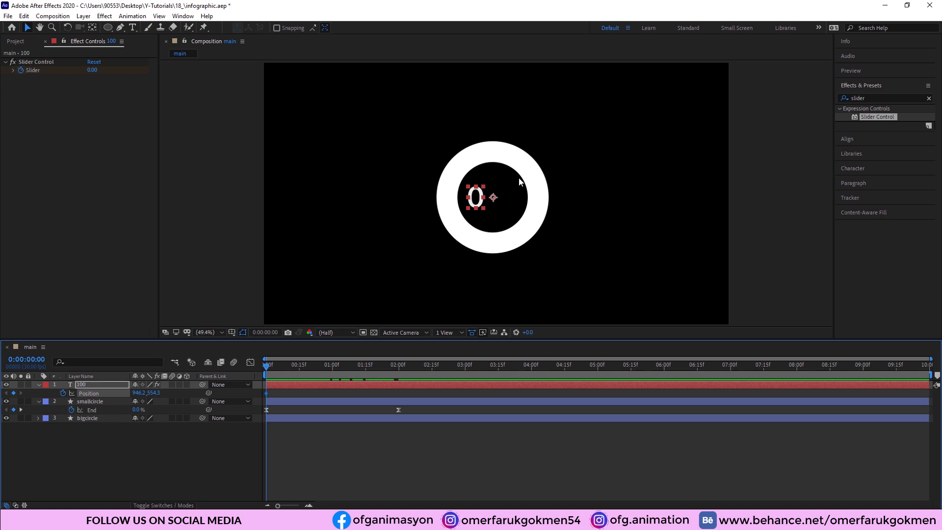
{"action": "left_click_drag", "start_coordinate": [266, 367], "coordinate": [278, 369]}
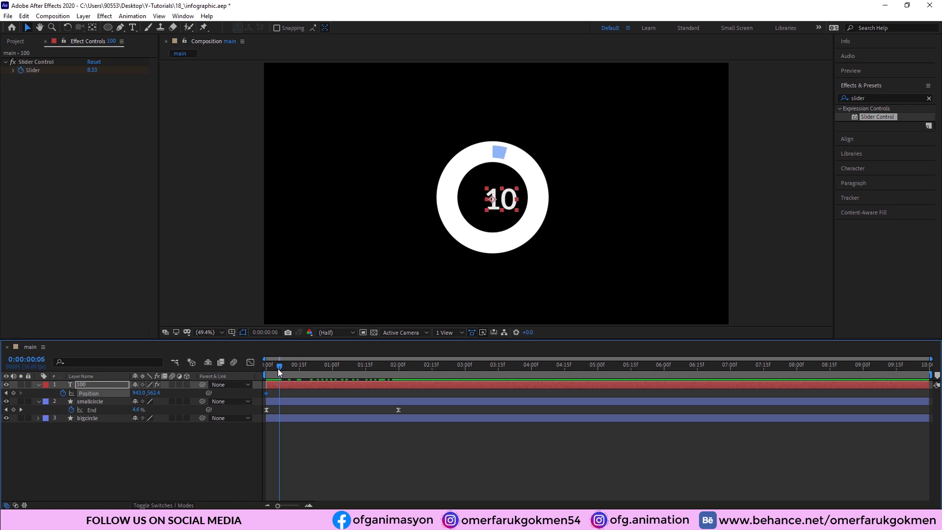
{"action": "left_click", "coordinate": [497, 212]}
{"action": "left_click_drag", "start_coordinate": [505, 209], "coordinate": [494, 200]}
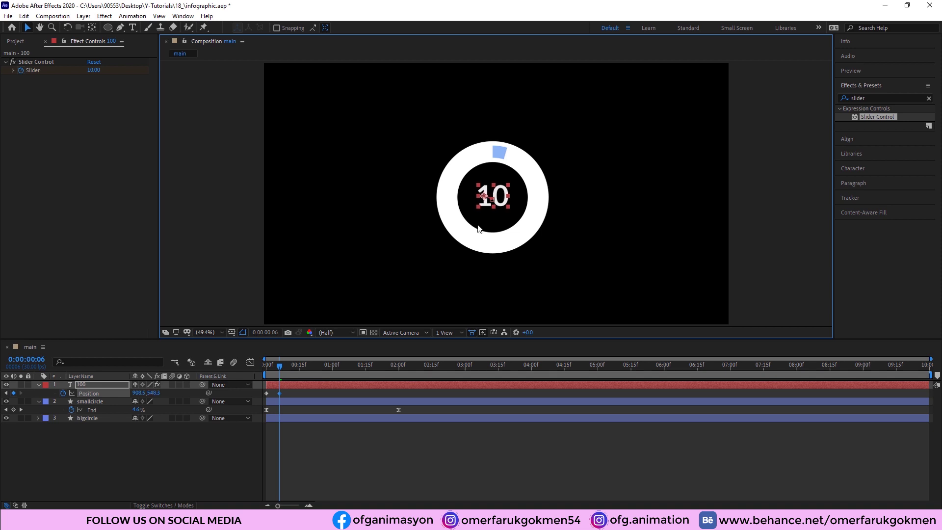
Recentre the three-digit 100 in the ring at 2:00, then return the playhead to 0
{"action": "key", "text": "Home"}
{"action": "left_click_drag", "start_coordinate": [277, 506], "coordinate": [294, 505]}
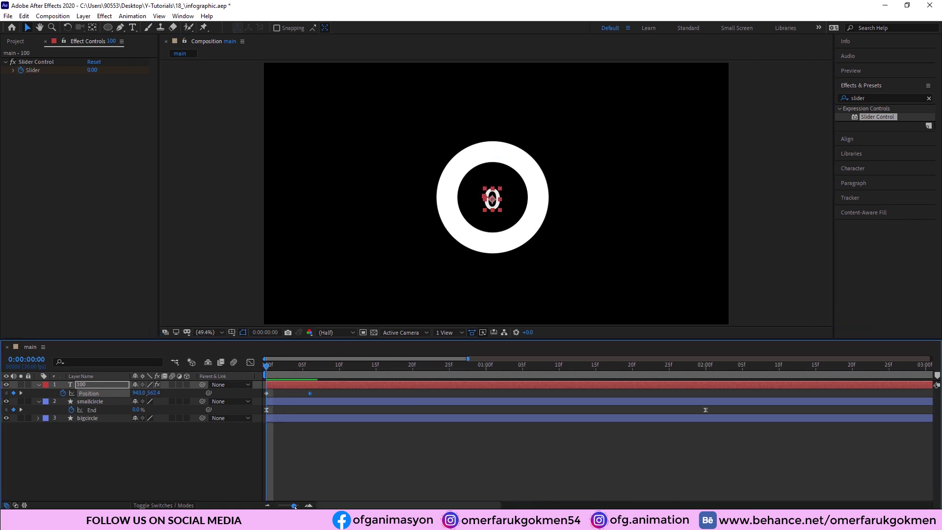
{"action": "left_click", "coordinate": [305, 365]}
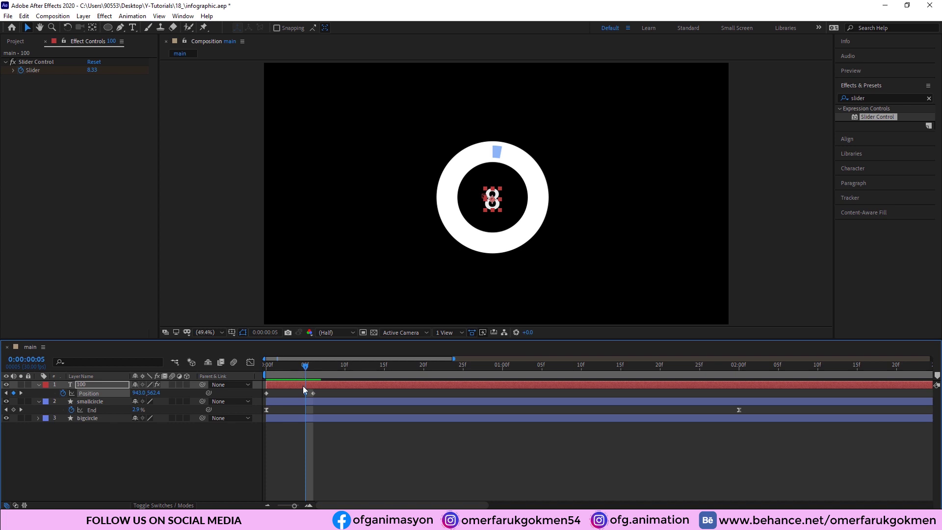
{"action": "mouse_move", "coordinate": [305, 366]}
{"action": "left_mouse_down"}
{"action": "mouse_move", "coordinate": [268, 371]}
{"action": "mouse_move", "coordinate": [313, 380]}
{"action": "left_mouse_up"}
{"action": "left_click_drag", "start_coordinate": [313, 381], "coordinate": [732, 384]}
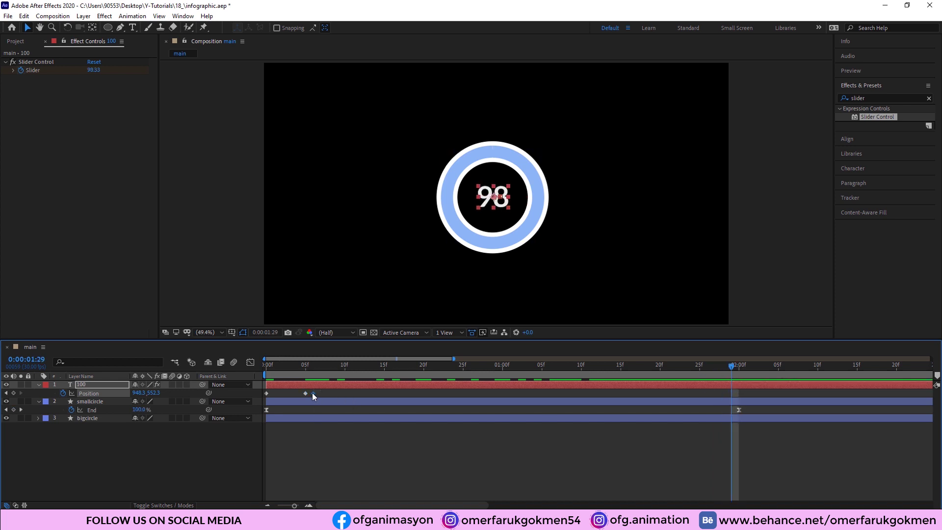
{"action": "left_click", "coordinate": [736, 371]}
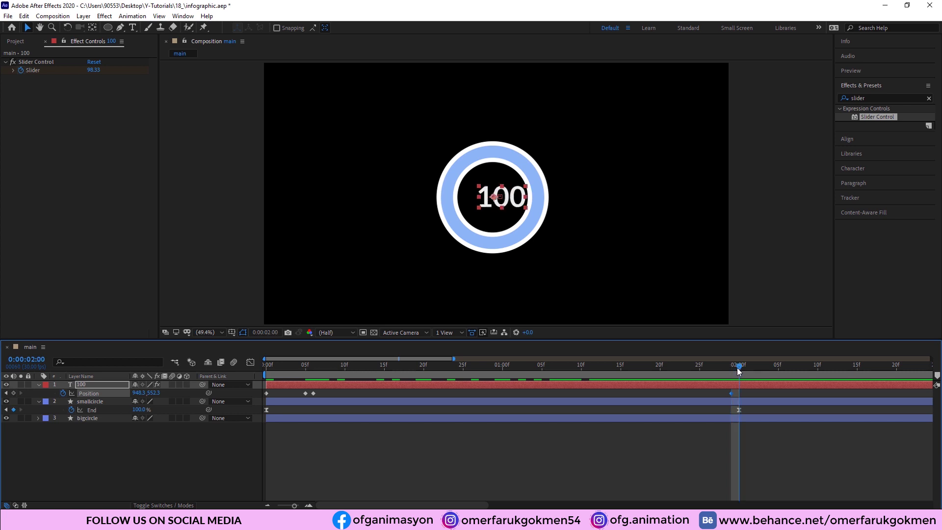
{"action": "left_click_drag", "start_coordinate": [498, 205], "coordinate": [493, 199]}
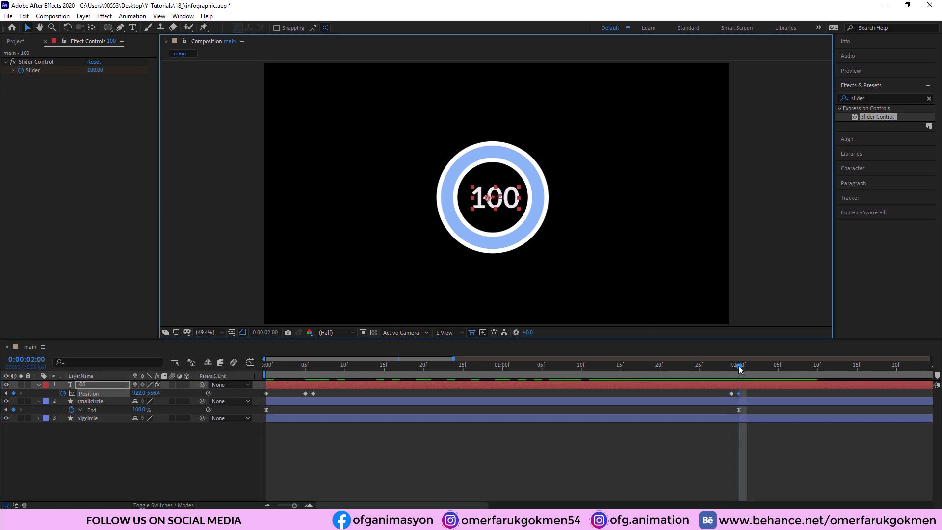
{"action": "left_click_drag", "start_coordinate": [739, 365], "coordinate": [265, 365]}
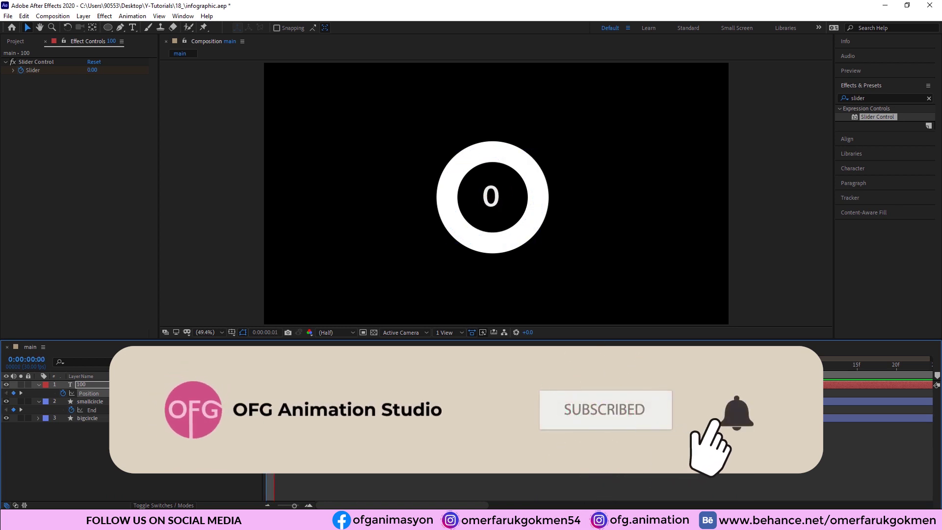
{"action": "key", "text": "space"}
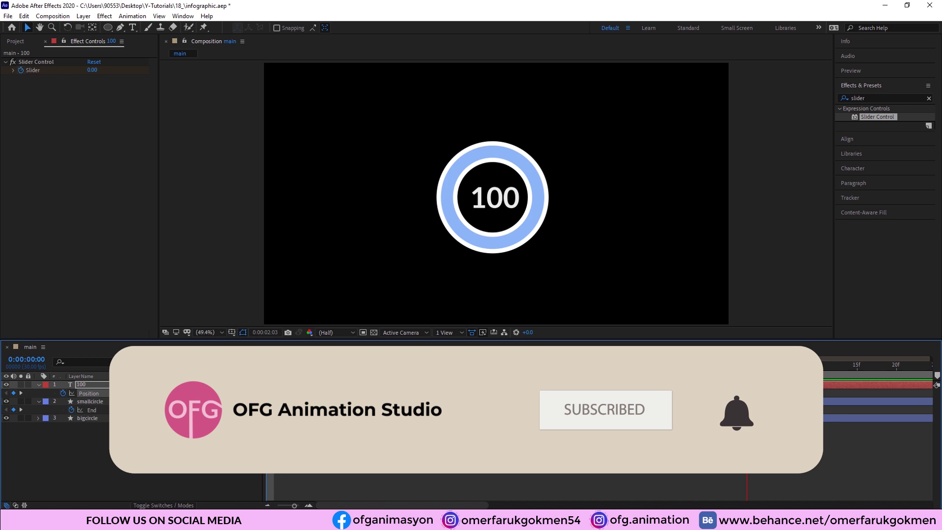
{"action": "key", "text": "space"}
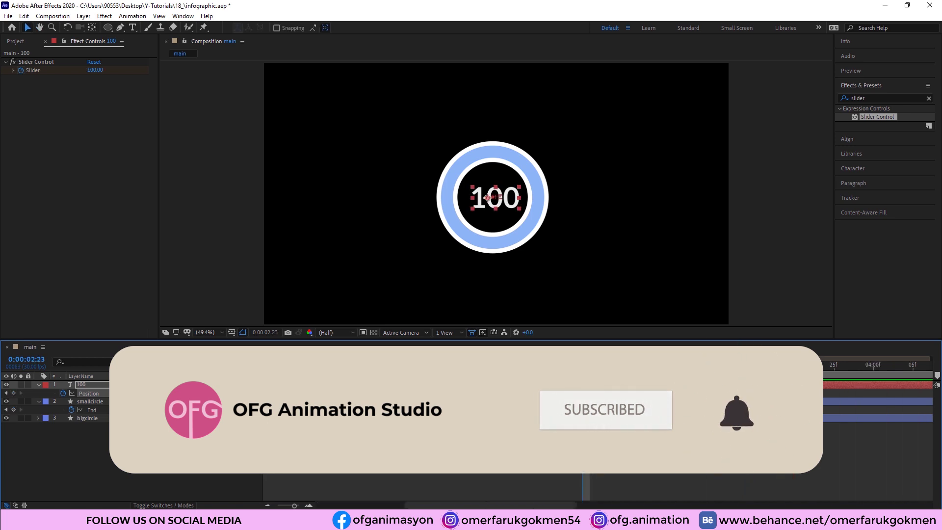
{"action": "key", "text": ";"}
{"action": "key", "text": "n"}
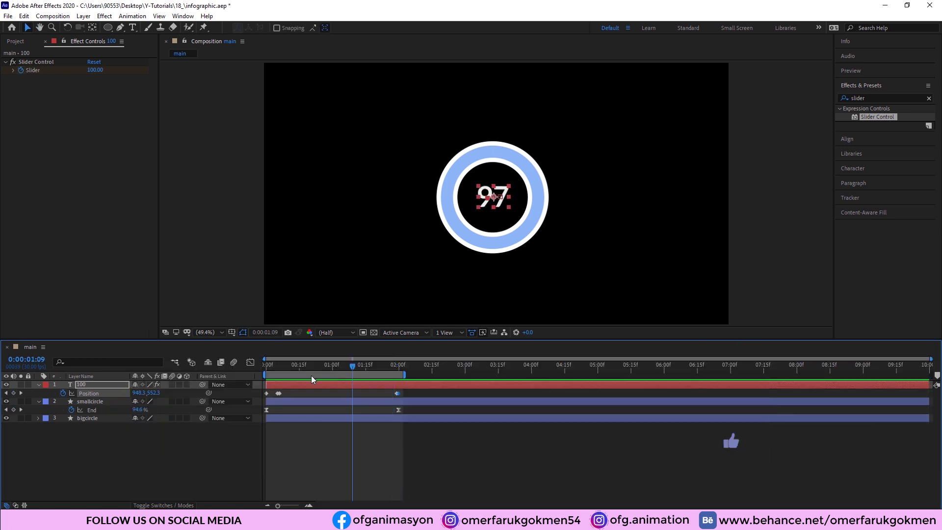
{"action": "left_click_drag", "start_coordinate": [404, 364], "coordinate": [255, 375]}
{"action": "key", "text": "space"}
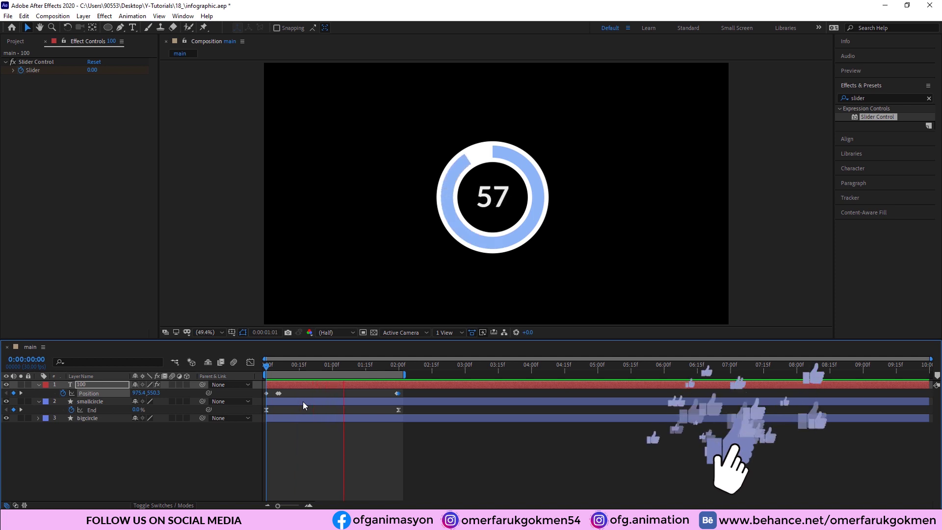